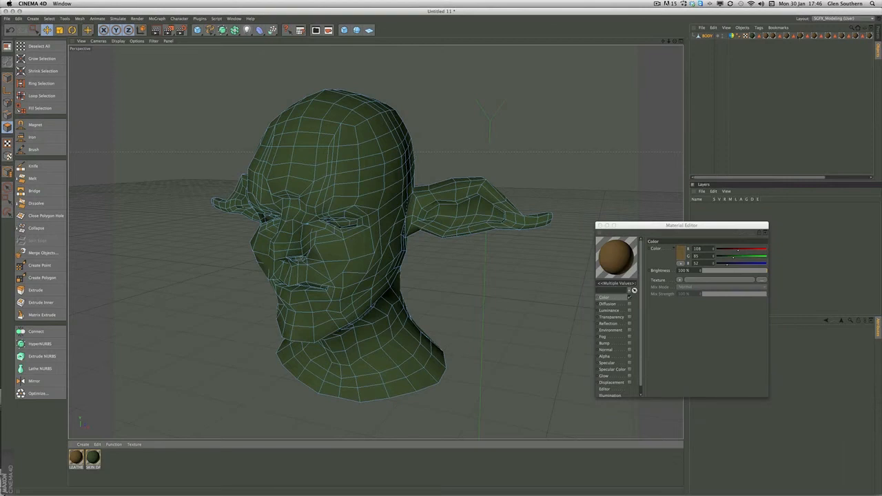
# Remove the selection and old material tags from the BODY object and apply the brown leather material to it
pyautogui.moveTo(769, 42); pyautogui.dragTo(812, 34)
pyautogui.moveTo(871, 33); pyautogui.dragTo(871, 32)
pyautogui.press('Delete')
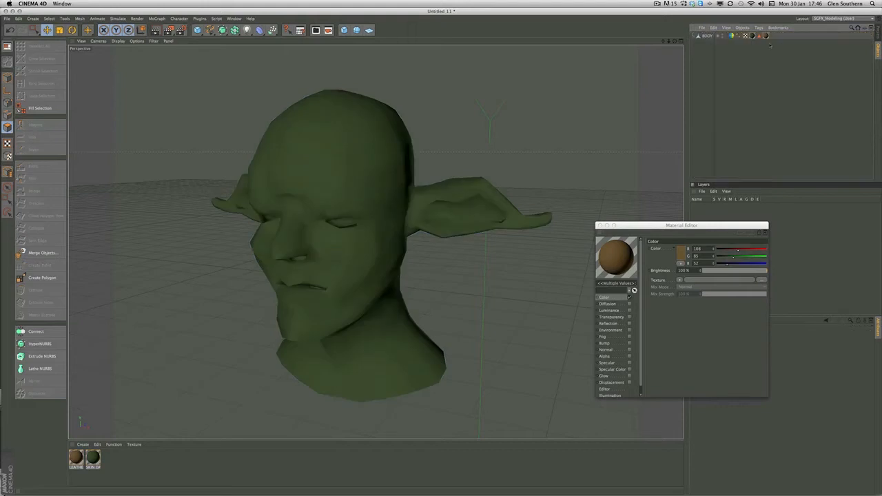
pyautogui.click(766, 36)
pyautogui.press('Delete')
pyautogui.click(759, 36)
pyautogui.press('Delete')
pyautogui.click(752, 35)
pyautogui.press('Delete')
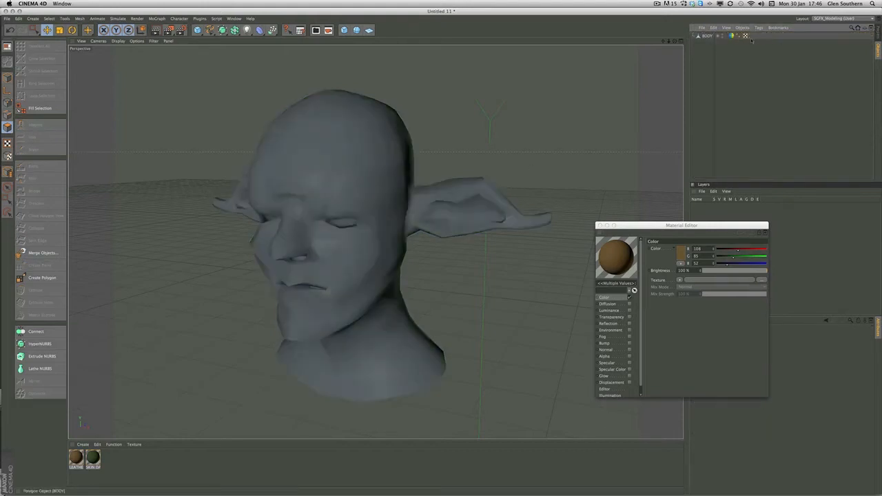
pyautogui.moveTo(77, 459); pyautogui.dragTo(112, 145)
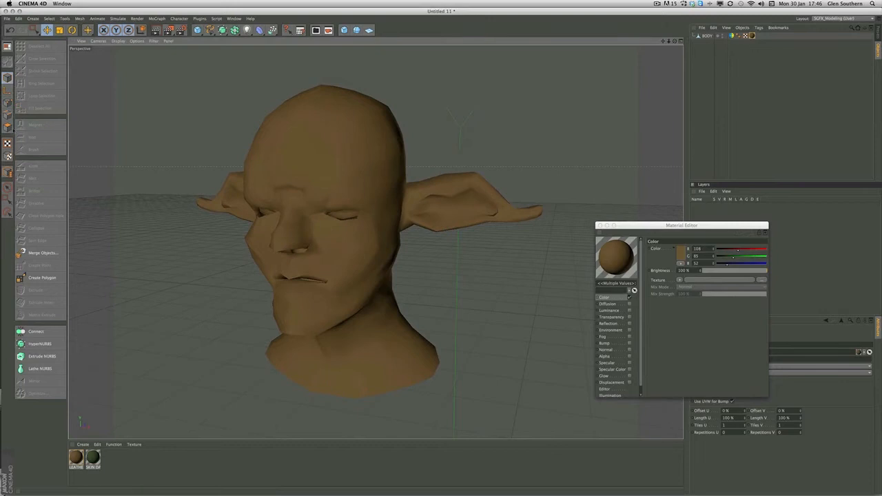
# Select the head mesh in point mode and activate the Brush tool with its mode set to Smooth
pyautogui.click(331, 145)
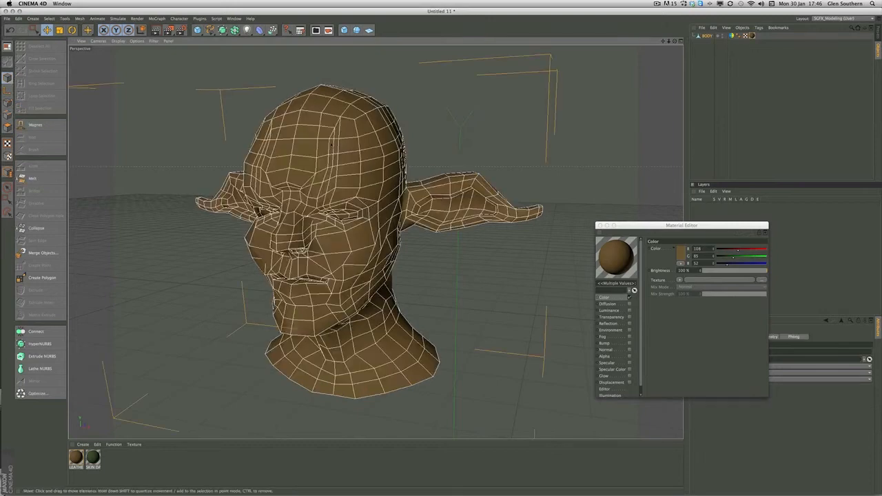
pyautogui.keyDown('alt'); pyautogui.moveTo(334, 161); pyautogui.dragTo(276, 165); pyautogui.keyUp('alt')
pyautogui.keyDown('alt'); pyautogui.moveTo(276, 166); pyautogui.dragTo(307, 175, button='right'); pyautogui.keyUp('alt')
pyautogui.keyDown('alt'); pyautogui.moveTo(308, 175); pyautogui.dragTo(441, 223); pyautogui.keyUp('alt')
pyautogui.keyDown('alt'); pyautogui.moveTo(441, 223); pyautogui.dragTo(474, 227, button='right'); pyautogui.keyUp('alt')
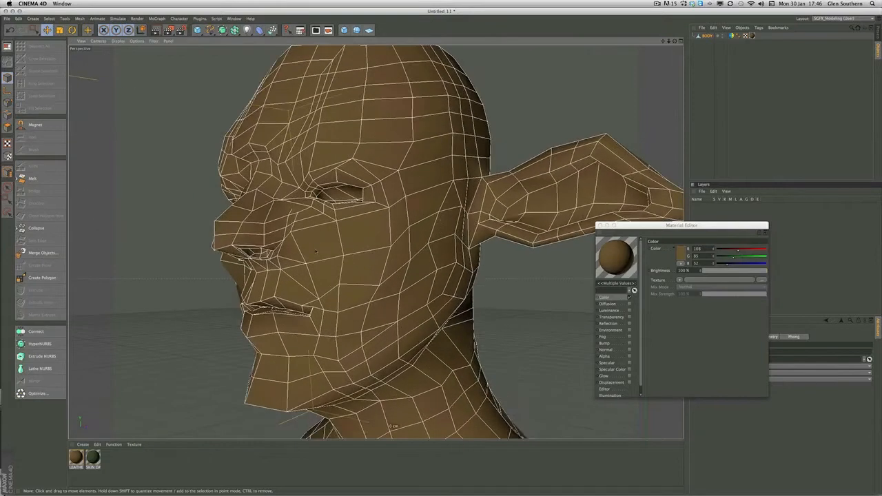
pyautogui.keyDown('alt'); pyautogui.moveTo(474, 227); pyautogui.dragTo(310, 253); pyautogui.keyUp('alt')
pyautogui.keyDown('alt'); pyautogui.moveTo(310, 252); pyautogui.dragTo(327, 221, button='right'); pyautogui.keyUp('alt')
pyautogui.keyDown('alt'); pyautogui.moveTo(327, 222); pyautogui.dragTo(408, 219); pyautogui.keyUp('alt')
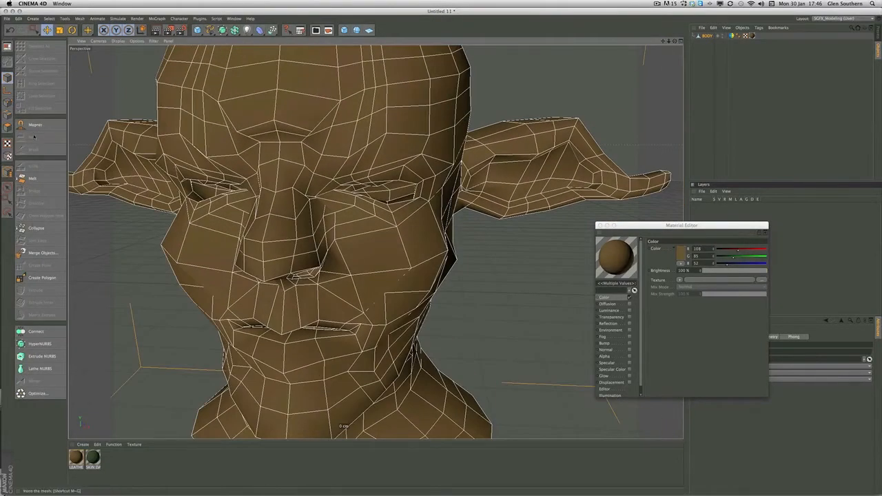
pyautogui.click(7, 102)
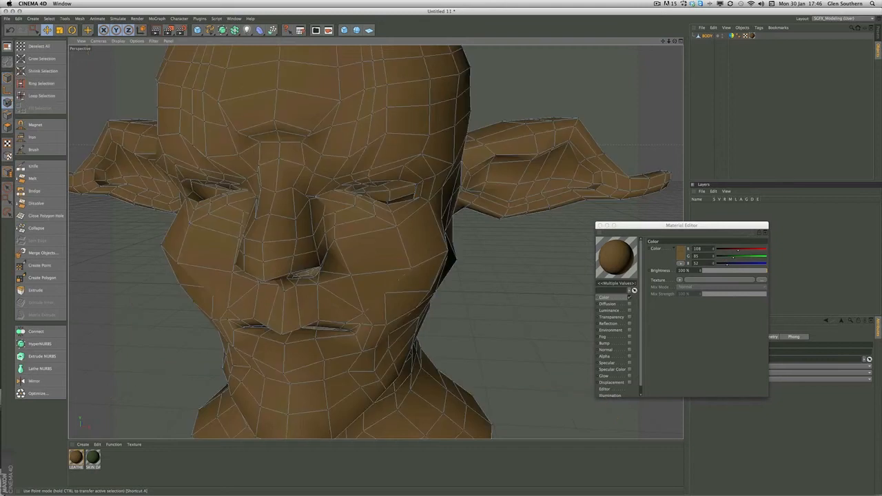
pyautogui.click(33, 150)
pyautogui.moveTo(624, 226); pyautogui.dragTo(538, 242)
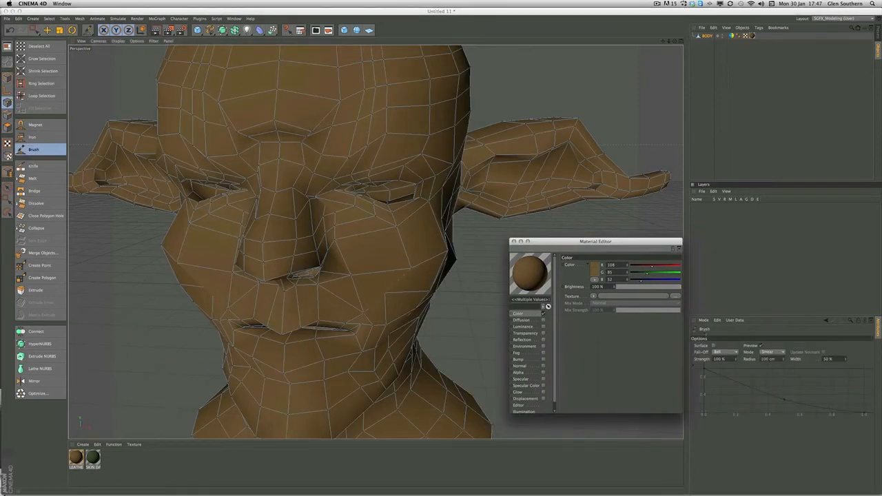
pyautogui.click(771, 352)
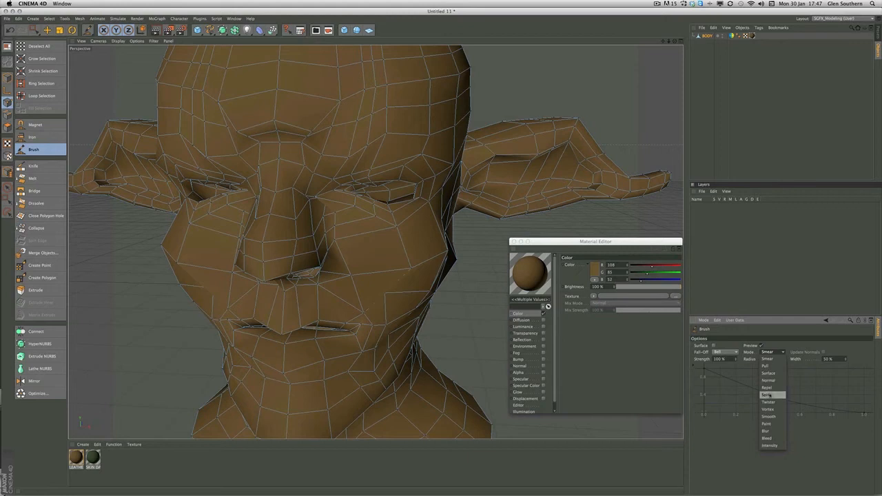
pyautogui.click(768, 417)
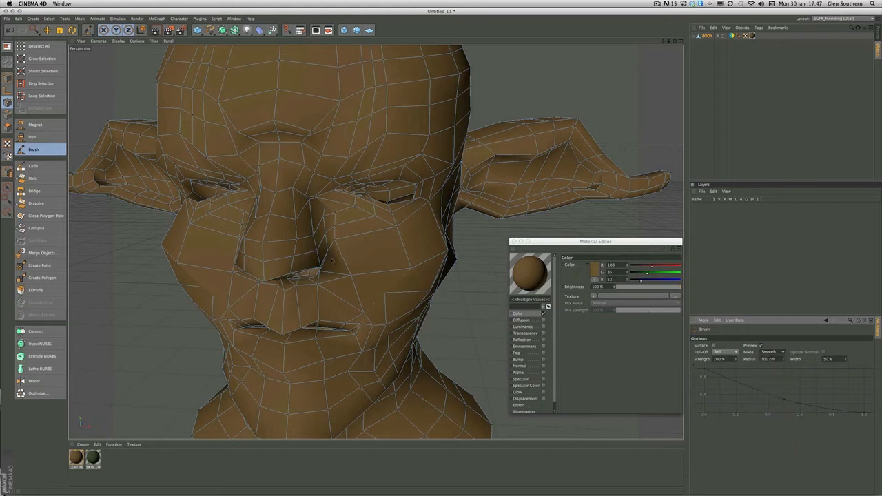
# Try smoothing the face with the brush at a 100 cm radius
pyautogui.press('super+z')
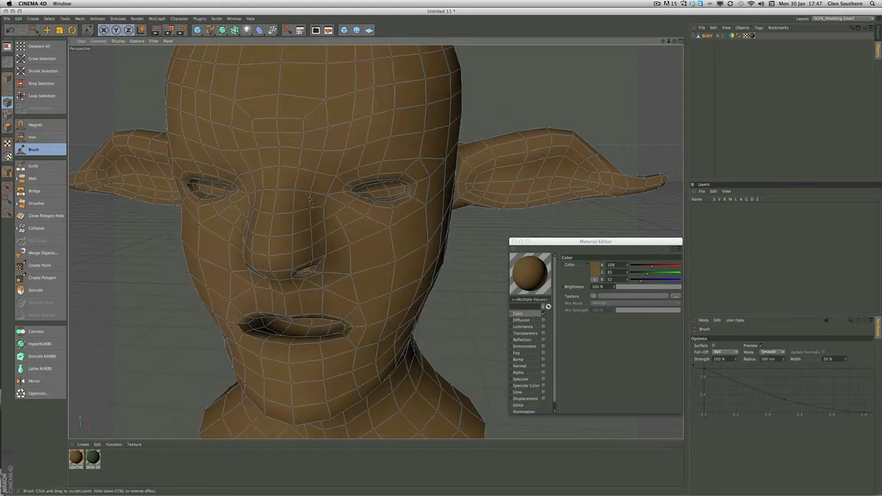
pyautogui.click(310, 198)
# Set the brush radius to 4 cm and smooth the nose, eye and cheek areas of the head
pyautogui.scroll(-10, 310, 199)
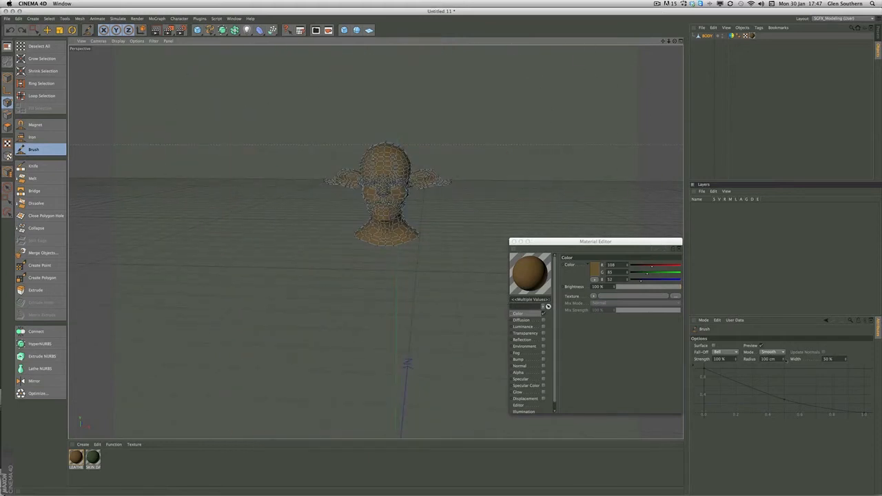
pyautogui.doubleClick(768, 359)
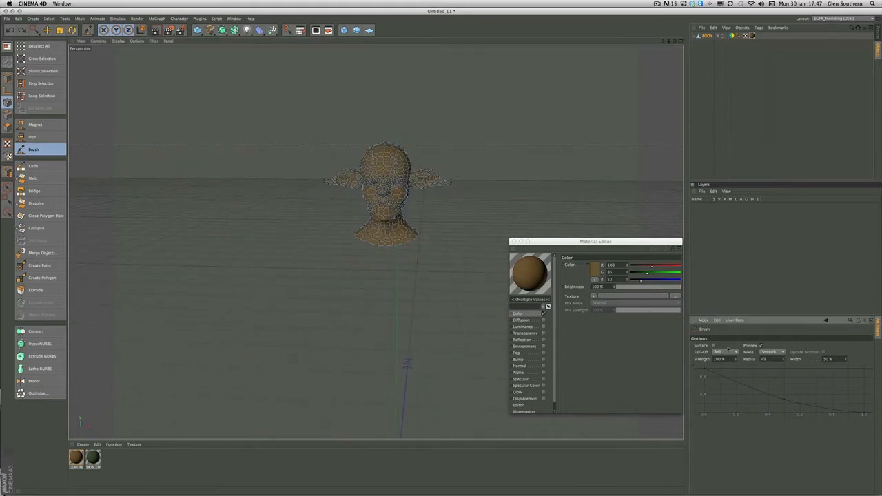
pyautogui.press('Return')
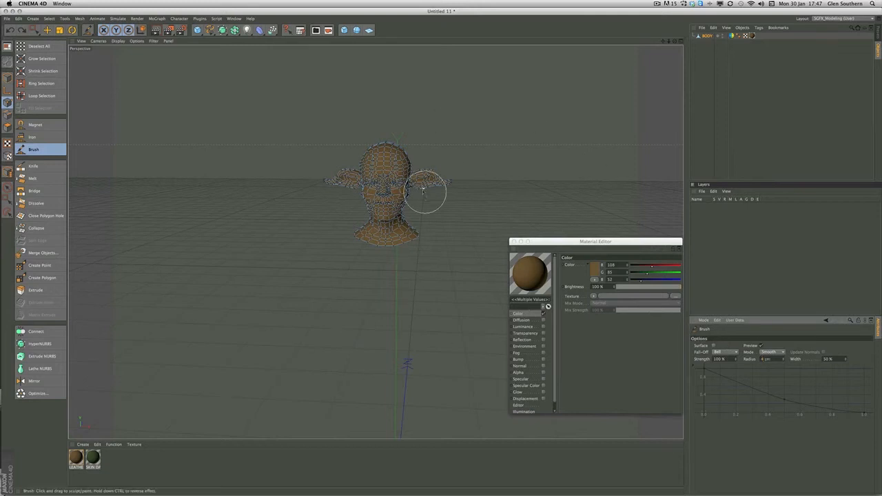
pyautogui.scroll(10, 390, 188)
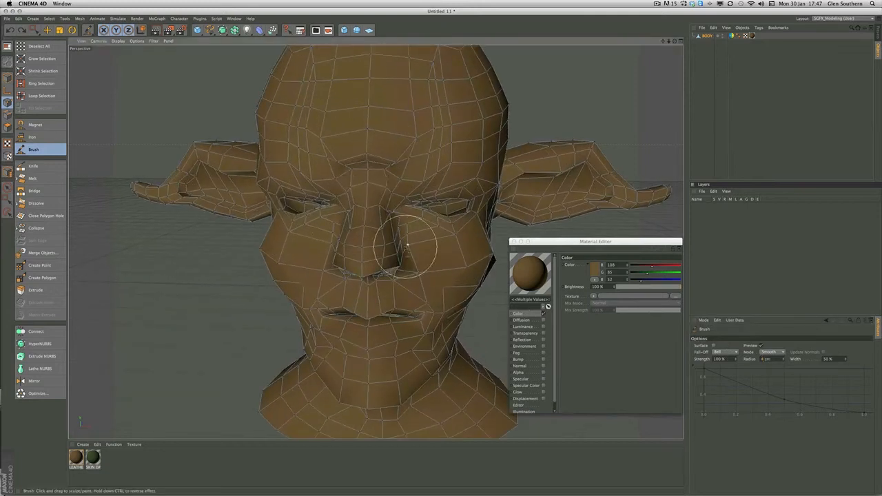
pyautogui.keyDown('alt'); pyautogui.moveTo(393, 210); pyautogui.dragTo(404, 197); pyautogui.keyUp('alt')
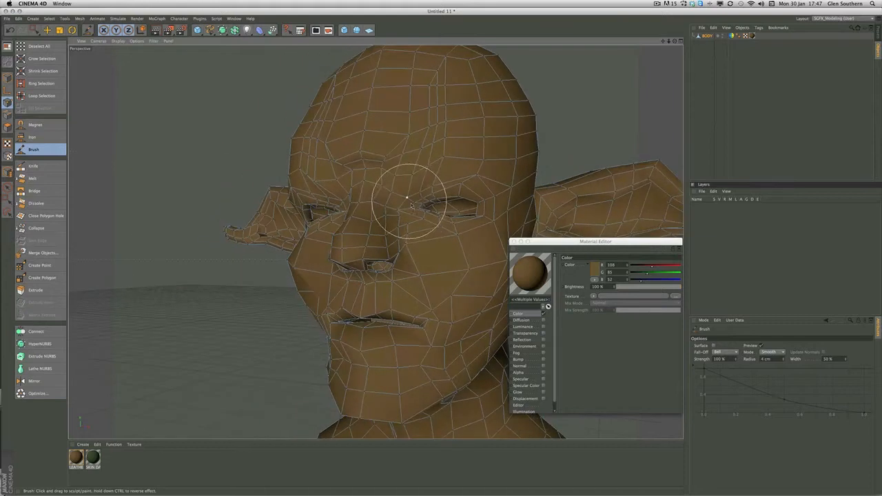
pyautogui.keyDown('alt'); pyautogui.moveTo(409, 233); pyautogui.dragTo(390, 214); pyautogui.keyUp('alt')
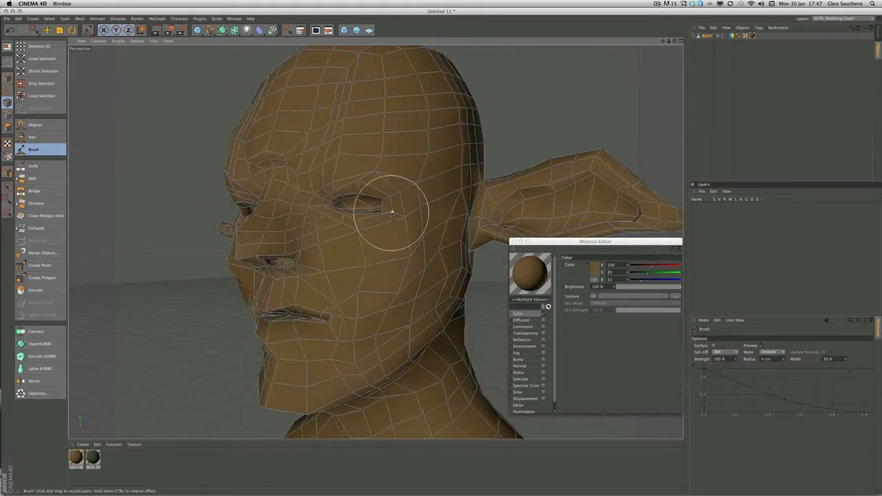
pyautogui.keyDown('alt'); pyautogui.moveTo(395, 196); pyautogui.dragTo(269, 217, button='middle'); pyautogui.keyUp('alt')
pyautogui.moveTo(269, 218)
pyautogui.keyDown('alt'); pyautogui.mouseDown()
pyautogui.moveTo(329, 207)
pyautogui.moveTo(291, 236)
pyautogui.moveTo(331, 239)
pyautogui.moveTo(237, 236)
pyautogui.mouseUp(); pyautogui.keyUp('alt')
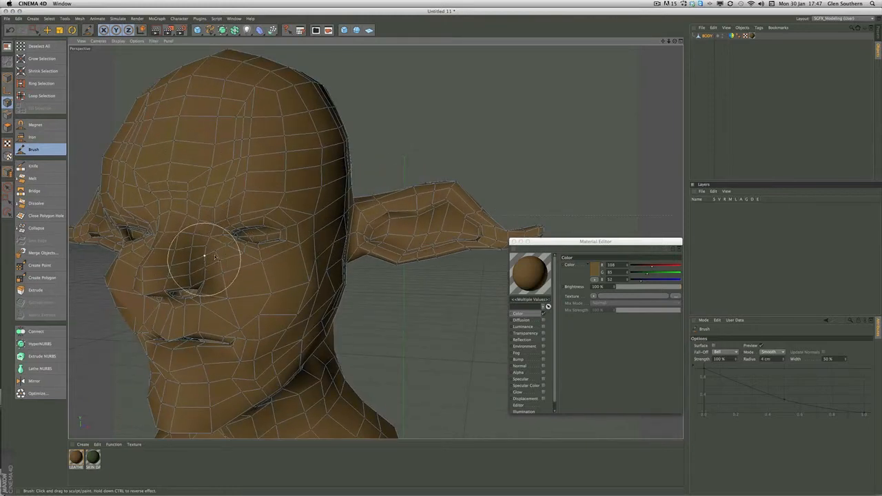
pyautogui.keyDown('alt'); pyautogui.moveTo(227, 259); pyautogui.dragTo(199, 266); pyautogui.keyUp('alt')
pyautogui.keyDown('alt'); pyautogui.moveTo(199, 266); pyautogui.dragTo(376, 242, button='right'); pyautogui.keyUp('alt')
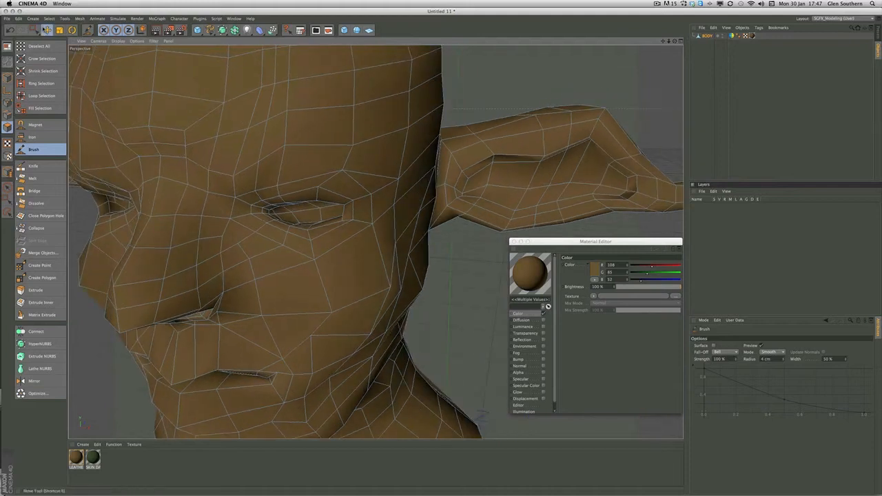
# Delete the band of polygons running across the bridge of the nose to the inner corner of the eye
pyautogui.click(46, 31)
pyautogui.click(168, 197)
pyautogui.moveTo(168, 173)
pyautogui.keyDown('alt'); pyautogui.mouseDown()
pyautogui.moveTo(198, 190)
pyautogui.moveTo(172, 173)
pyautogui.mouseUp(); pyautogui.keyUp('alt')
pyautogui.click(158, 230)
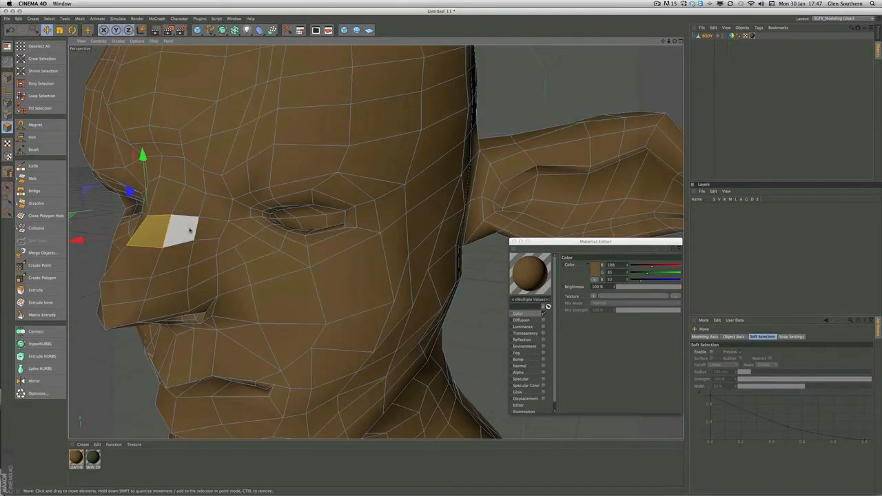
pyautogui.keyDown('shift'); pyautogui.click(189, 231); pyautogui.keyUp('shift')
pyautogui.keyDown('shift'); pyautogui.click(212, 232); pyautogui.keyUp('shift')
pyautogui.keyDown('shift'); pyautogui.click(231, 233); pyautogui.keyUp('shift')
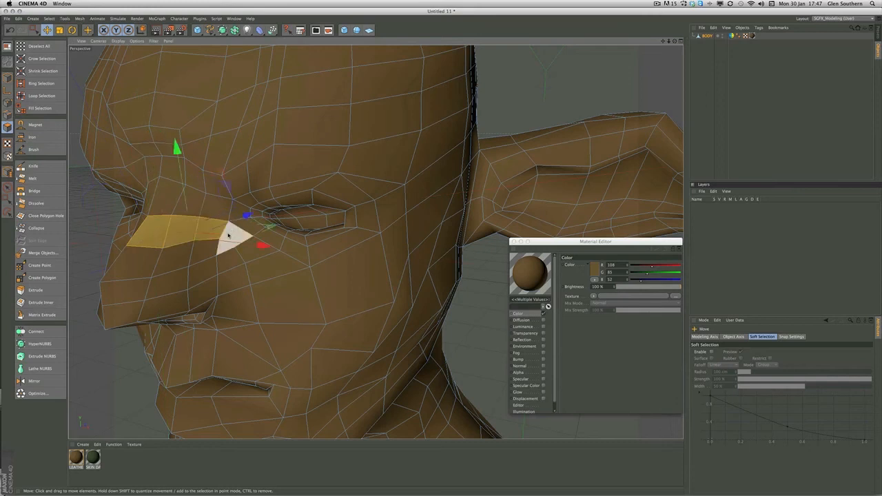
pyautogui.press('Delete')
# Delete the strip of polygons running below the eye, across the cheek and around the base of the ear
pyautogui.keyDown('alt'); pyautogui.moveTo(209, 232); pyautogui.dragTo(275, 219); pyautogui.keyUp('alt')
pyautogui.click(269, 216)
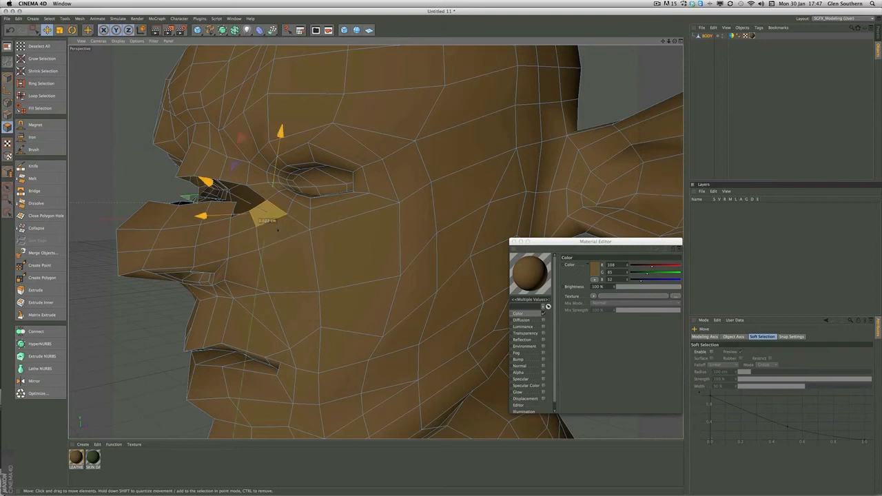
pyautogui.keyDown('shift'); pyautogui.click(281, 230); pyautogui.keyUp('shift')
pyautogui.keyDown('shift'); pyautogui.click(339, 244); pyautogui.keyUp('shift')
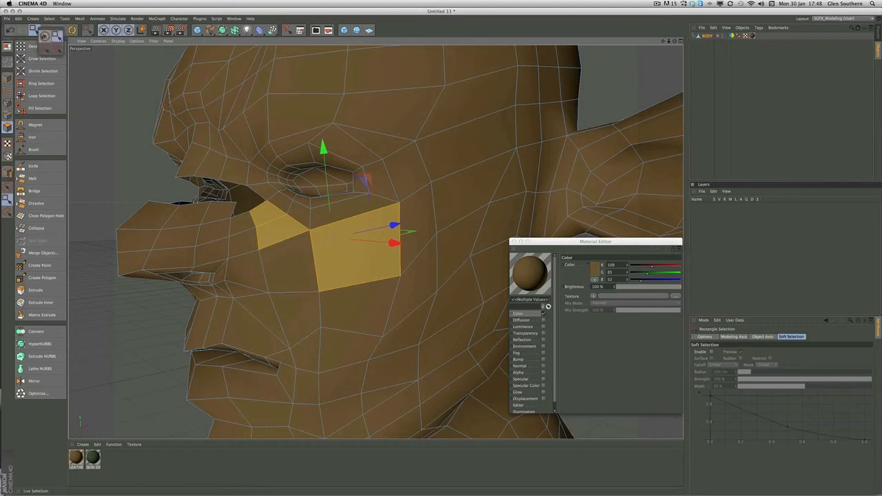
pyautogui.click(43, 34)
pyautogui.keyDown('shift'); pyautogui.click(286, 252); pyautogui.keyUp('shift')
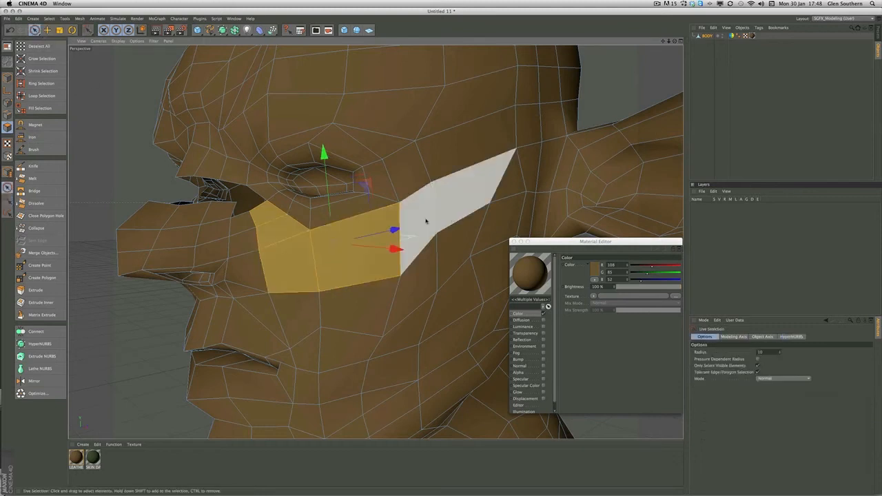
pyautogui.keyDown('shift'); pyautogui.click(423, 220); pyautogui.keyUp('shift')
pyautogui.keyDown('alt'); pyautogui.moveTo(452, 208); pyautogui.dragTo(275, 203); pyautogui.keyUp('alt')
pyautogui.keyDown('shift'); pyautogui.click(356, 207); pyautogui.keyUp('shift')
pyautogui.keyDown('shift'); pyautogui.click(357, 230); pyautogui.keyUp('shift')
pyautogui.keyDown('shift'); pyautogui.click(383, 253); pyautogui.keyUp('shift')
pyautogui.keyDown('shift'); pyautogui.click(407, 258); pyautogui.keyUp('shift')
pyautogui.keyDown('shift'); pyautogui.click(441, 236); pyautogui.keyUp('shift')
pyautogui.keyDown('shift'); pyautogui.click(437, 212); pyautogui.keyUp('shift')
pyautogui.keyDown('shift'); pyautogui.click(438, 175); pyautogui.keyUp('shift')
pyautogui.keyDown('shift'); pyautogui.click(447, 179); pyautogui.keyUp('shift')
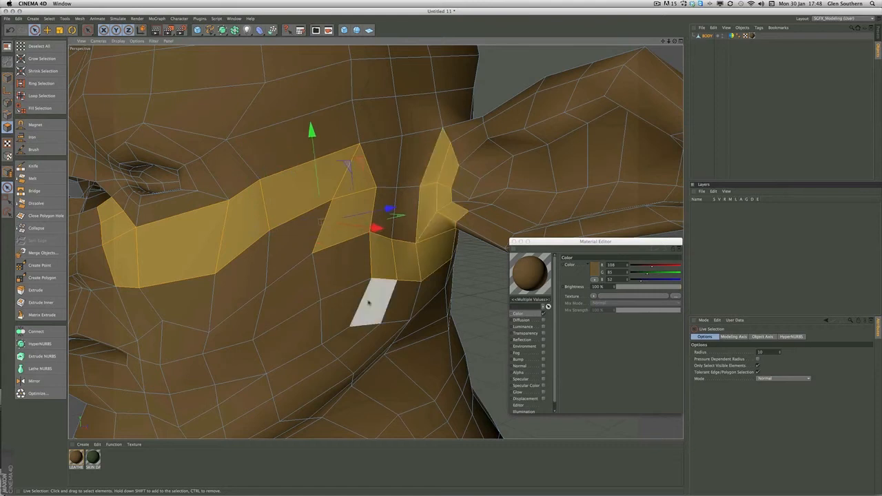
pyautogui.press('Delete')
# Delete the remaining polygons around the back of the ear, down behind the jaw and across the back of the neck
pyautogui.keyDown('alt'); pyautogui.moveTo(347, 252); pyautogui.dragTo(197, 347); pyautogui.keyUp('alt')
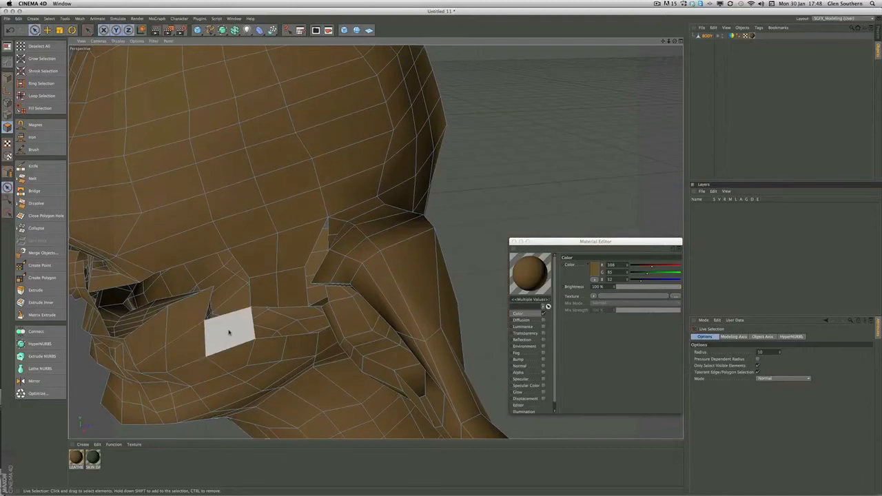
pyautogui.keyDown('alt'); pyautogui.moveTo(388, 214); pyautogui.dragTo(436, 171); pyautogui.keyUp('alt')
pyautogui.keyDown('alt'); pyautogui.moveTo(377, 169); pyautogui.dragTo(435, 173); pyautogui.keyUp('alt')
pyautogui.keyDown('alt'); pyautogui.moveTo(286, 234); pyautogui.dragTo(311, 230); pyautogui.keyUp('alt')
pyautogui.click(311, 230)
pyautogui.keyDown('shift'); pyautogui.click(338, 207); pyautogui.keyUp('shift')
pyautogui.keyDown('alt'); pyautogui.moveTo(362, 213); pyautogui.dragTo(390, 179); pyautogui.keyUp('alt')
pyautogui.keyDown('shift'); pyautogui.click(327, 182); pyautogui.keyUp('shift')
pyautogui.keyDown('shift'); pyautogui.click(334, 199); pyautogui.keyUp('shift')
pyautogui.keyDown('shift'); pyautogui.click(343, 259); pyautogui.keyUp('shift')
pyautogui.keyDown('shift'); pyautogui.click(363, 285); pyautogui.keyUp('shift')
pyautogui.keyDown('alt'); pyautogui.moveTo(362, 285); pyautogui.dragTo(305, 220, button='middle'); pyautogui.keyUp('alt')
pyautogui.keyDown('alt'); pyautogui.moveTo(306, 220); pyautogui.dragTo(312, 233); pyautogui.keyUp('alt')
pyautogui.keyDown('shift'); pyautogui.click(312, 232); pyautogui.keyUp('shift')
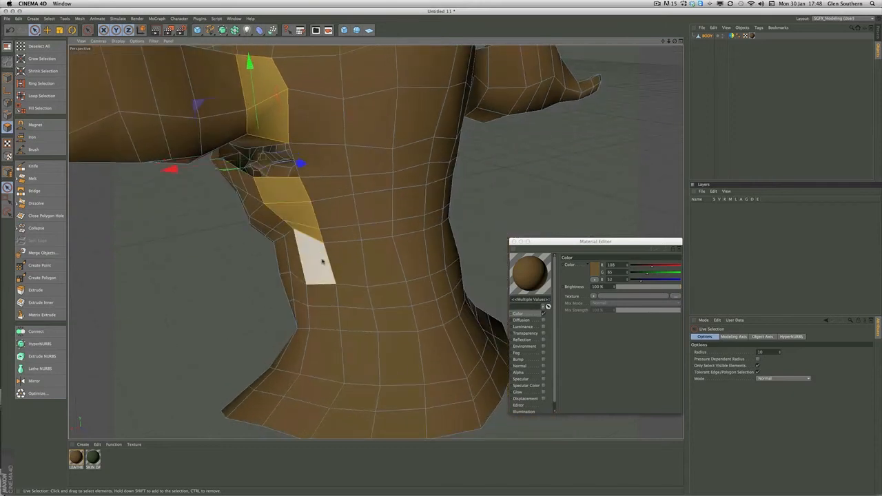
pyautogui.keyDown('shift'); pyautogui.click(323, 259); pyautogui.keyUp('shift')
pyautogui.keyDown('shift'); pyautogui.click(346, 261); pyautogui.keyUp('shift')
pyautogui.keyDown('shift'); pyautogui.click(378, 264); pyautogui.keyUp('shift')
pyautogui.keyDown('shift'); pyautogui.click(416, 259); pyautogui.keyUp('shift')
pyautogui.keyDown('alt'); pyautogui.moveTo(459, 248); pyautogui.dragTo(416, 249); pyautogui.keyUp('alt')
pyautogui.keyDown('shift'); pyautogui.click(422, 247); pyautogui.keyUp('shift')
pyautogui.press('Delete')
# Delete the central column of polygons at the back of the lower neck
pyautogui.scroll(-5, 371, 259)
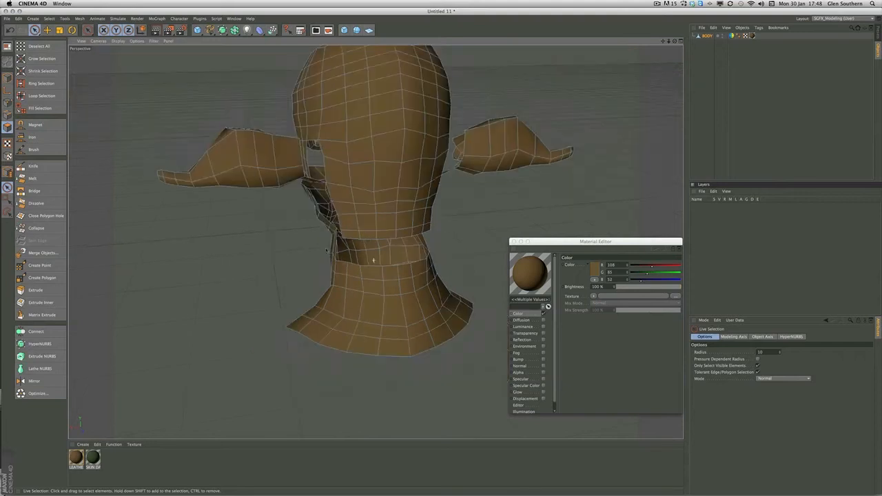
pyautogui.moveTo(390, 293); pyautogui.dragTo(384, 350)
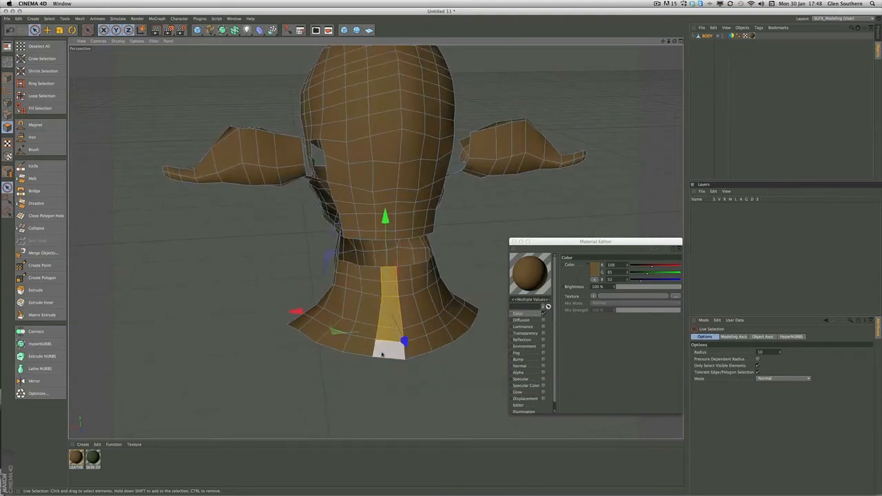
pyautogui.press('Delete')
# Delete the cut-off nose, lower face and neck section together with the detached ears
pyautogui.keyDown('alt'); pyautogui.moveTo(404, 275); pyautogui.dragTo(384, 252); pyautogui.keyUp('alt')
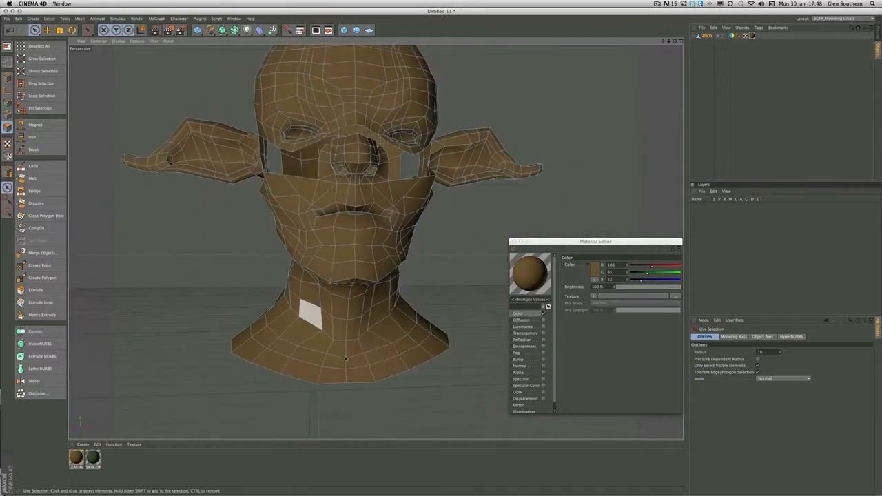
pyautogui.moveTo(459, 379)
pyautogui.mouseDown()
pyautogui.moveTo(324, 338)
pyautogui.moveTo(372, 290)
pyautogui.moveTo(371, 251)
pyautogui.mouseUp()
pyautogui.press('u')
pyautogui.press('y')
pyautogui.press('u')
pyautogui.press('y')
pyautogui.press('u')
pyautogui.press('y')
pyautogui.press('u')
pyautogui.press('y')
pyautogui.press('u')
pyautogui.press('y')
pyautogui.press('u')
pyautogui.press('y')
pyautogui.press('u')
pyautogui.press('y')
pyautogui.press('u')
pyautogui.press('y')
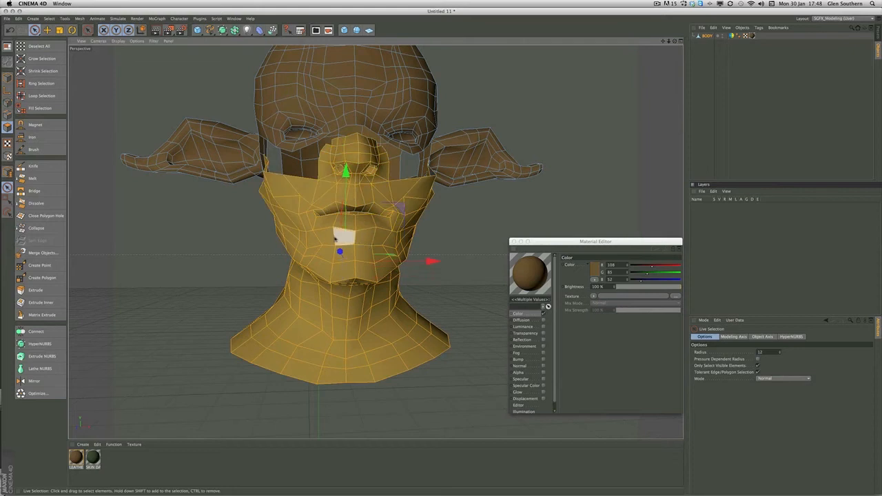
pyautogui.press('Delete')
pyautogui.moveTo(377, 221)
pyautogui.keyDown('alt'); pyautogui.mouseDown()
pyautogui.moveTo(383, 187)
pyautogui.moveTo(374, 242)
pyautogui.moveTo(435, 171)
pyautogui.moveTo(401, 157)
pyautogui.moveTo(390, 173)
pyautogui.moveTo(409, 171)
pyautogui.mouseUp(); pyautogui.keyUp('alt')
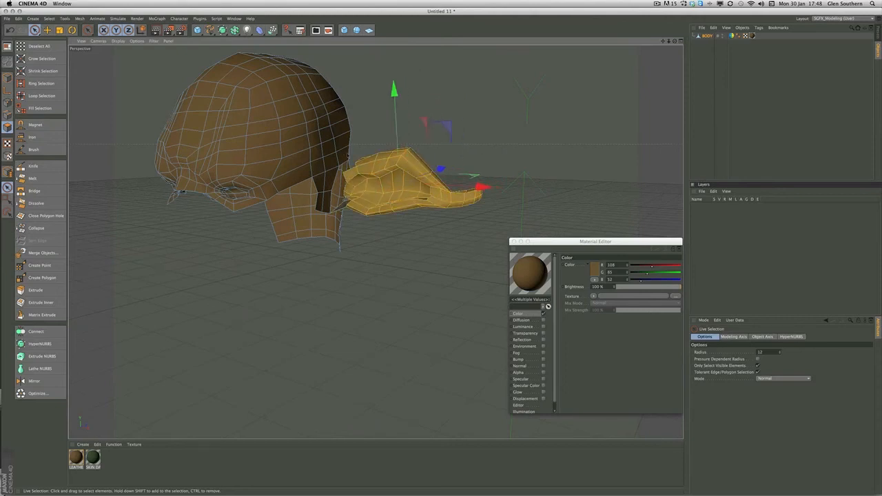
pyautogui.press('Delete')
# Delete the polygons filling the eye opening so the headpiece has an open eye hole
pyautogui.moveTo(325, 142)
pyautogui.keyDown('alt'); pyautogui.mouseDown()
pyautogui.moveTo(295, 128)
pyautogui.moveTo(301, 146)
pyautogui.moveTo(323, 143)
pyautogui.mouseUp(); pyautogui.keyUp('alt')
pyautogui.keyDown('alt'); pyautogui.moveTo(322, 143); pyautogui.dragTo(355, 146, button='right'); pyautogui.keyUp('alt')
pyautogui.keyDown('alt'); pyautogui.moveTo(355, 146); pyautogui.dragTo(297, 126); pyautogui.keyUp('alt')
pyautogui.keyDown('alt'); pyautogui.moveTo(297, 127); pyautogui.dragTo(372, 135, button='right'); pyautogui.keyUp('alt')
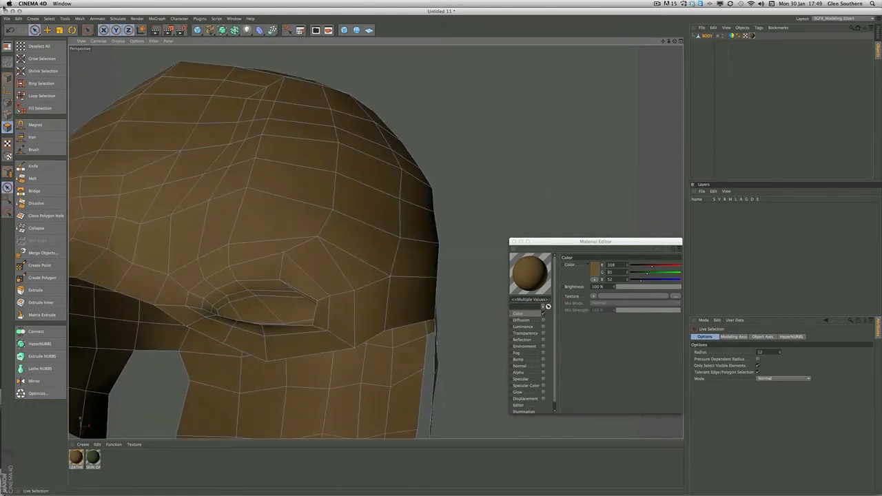
pyautogui.click(41, 96)
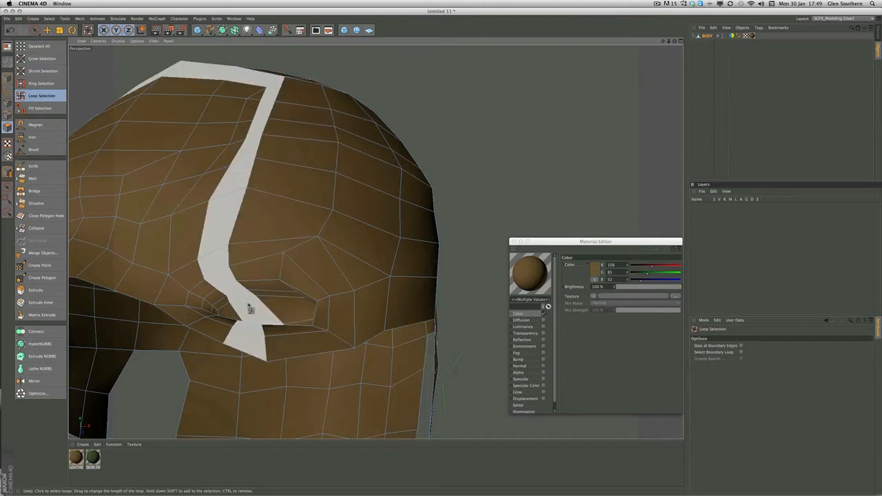
pyautogui.press('Return')
pyautogui.click(256, 312)
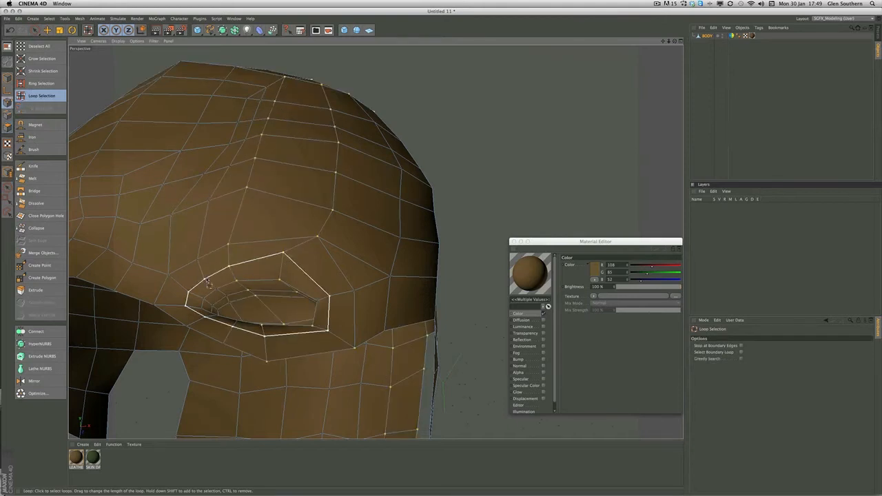
pyautogui.click(10, 30)
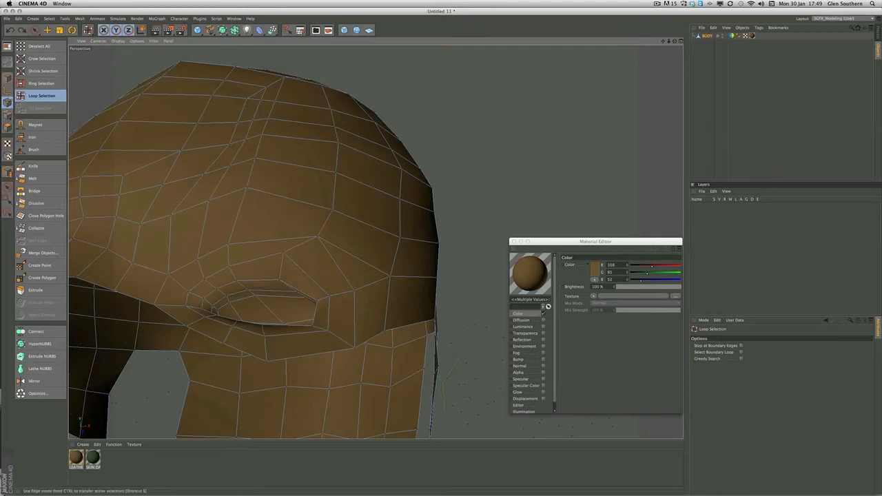
pyautogui.click(7, 127)
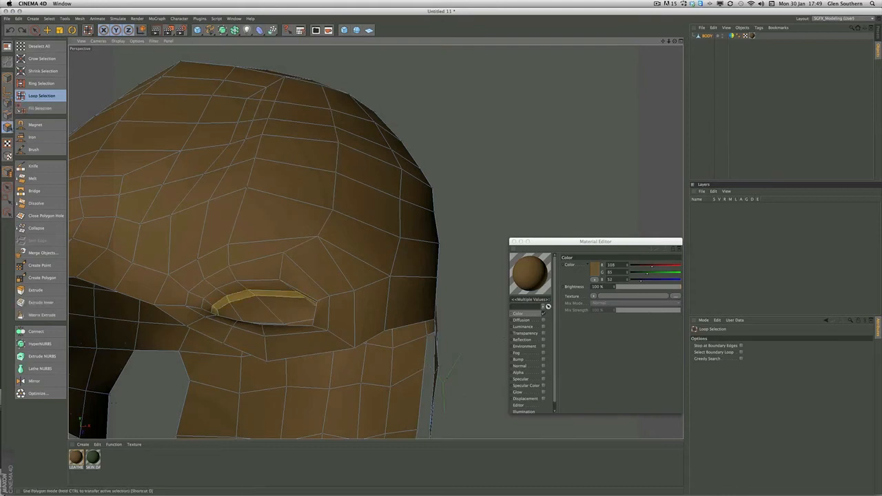
pyautogui.click(255, 310)
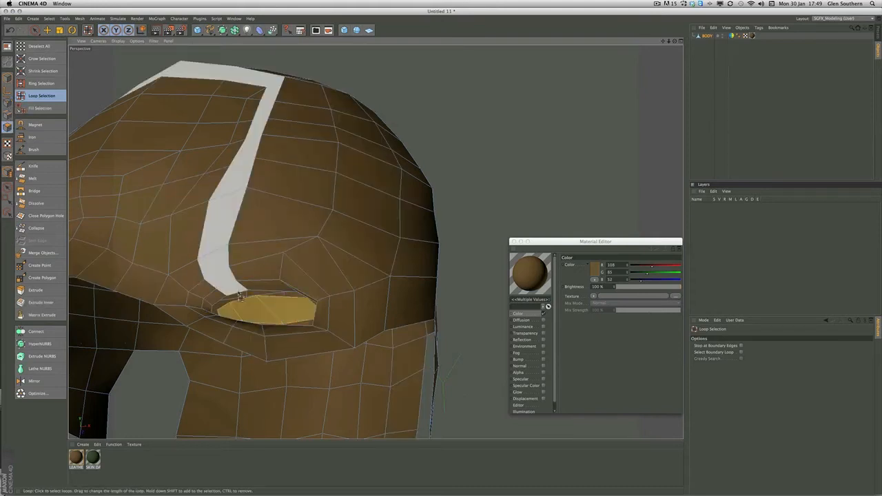
pyautogui.press('Delete')
pyautogui.keyDown('alt'); pyautogui.moveTo(299, 205); pyautogui.dragTo(321, 175); pyautogui.keyUp('alt')
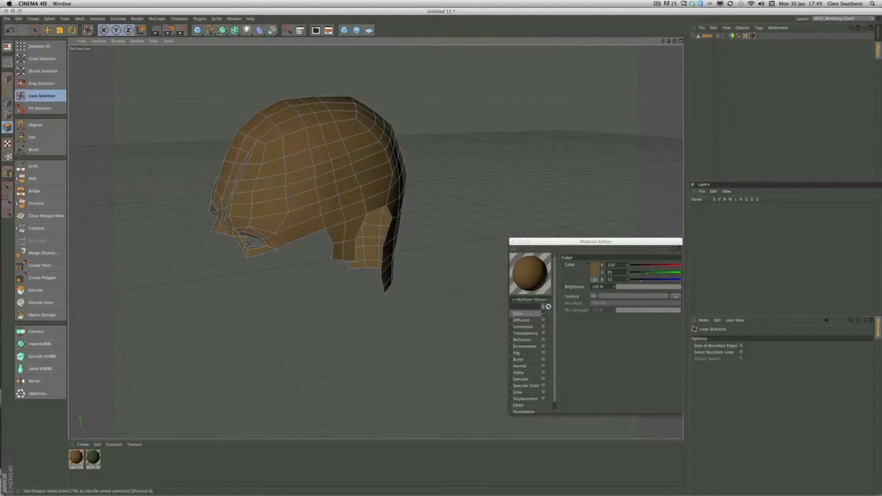
# Optimize the headpiece mesh to remove the stray points left behind by the deleted polygons
pyautogui.click(47, 30)
pyautogui.keyDown('alt'); pyautogui.moveTo(204, 128); pyautogui.dragTo(268, 194); pyautogui.keyUp('alt')
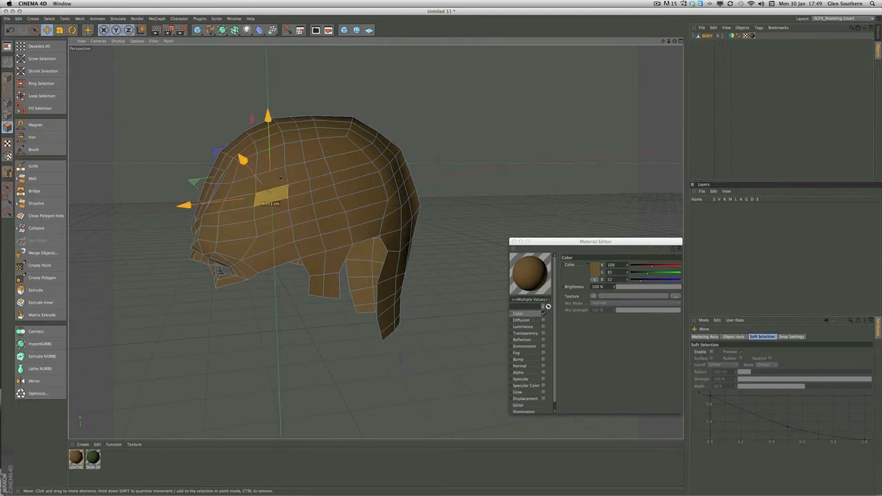
pyautogui.scroll(3, 157, 144)
pyautogui.click(7, 102)
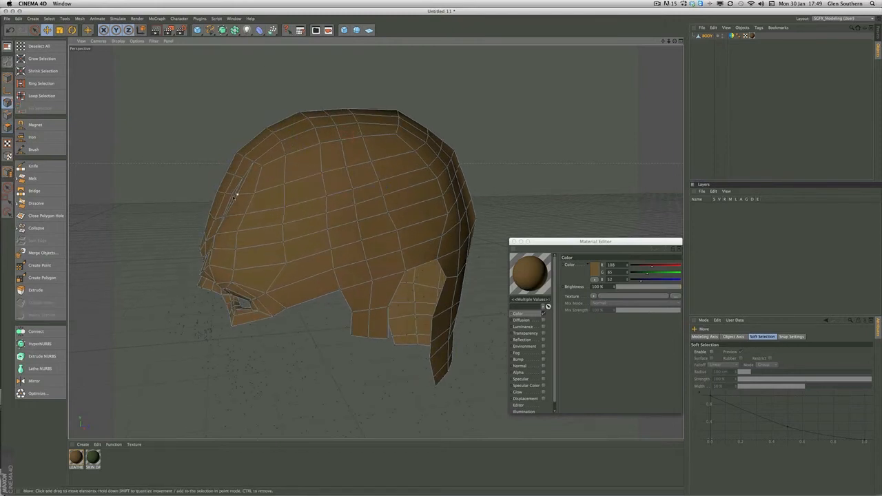
pyautogui.keyDown('alt'); pyautogui.moveTo(228, 180); pyautogui.dragTo(210, 138, button='middle'); pyautogui.keyUp('alt')
pyautogui.scroll(2, 228, 202)
pyautogui.scroll(-8, 277, 189)
pyautogui.scroll(6, 277, 187)
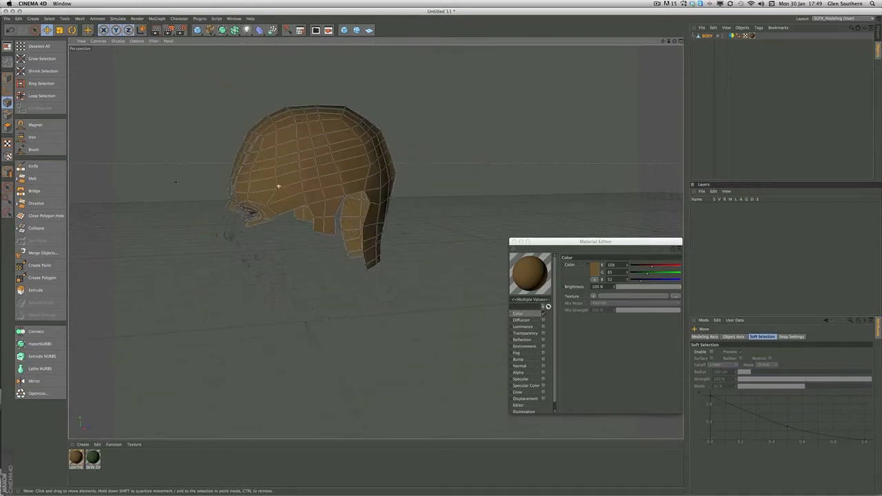
pyautogui.keyDown('alt'); pyautogui.moveTo(208, 171); pyautogui.dragTo(258, 176); pyautogui.keyUp('alt')
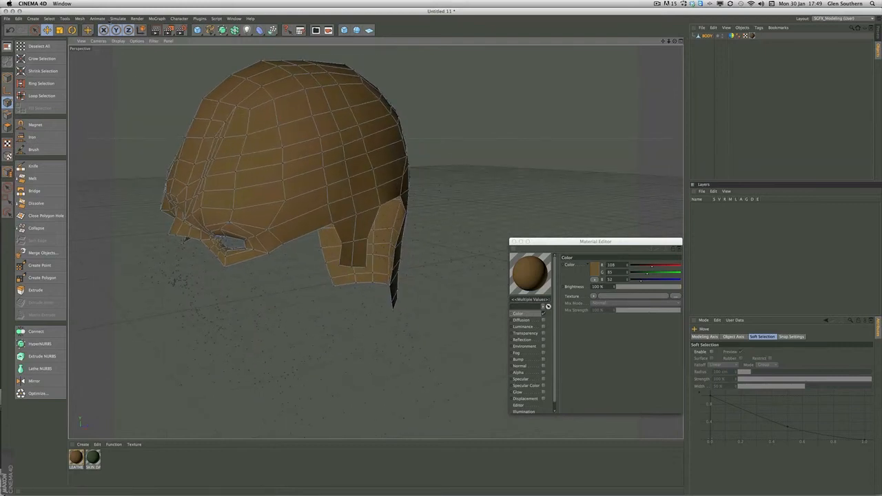
pyautogui.click(79, 19)
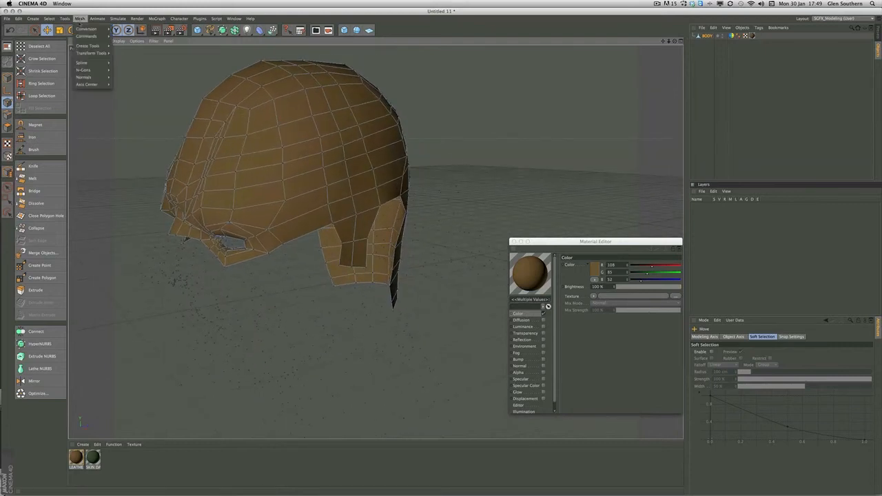
pyautogui.moveTo(85, 37)
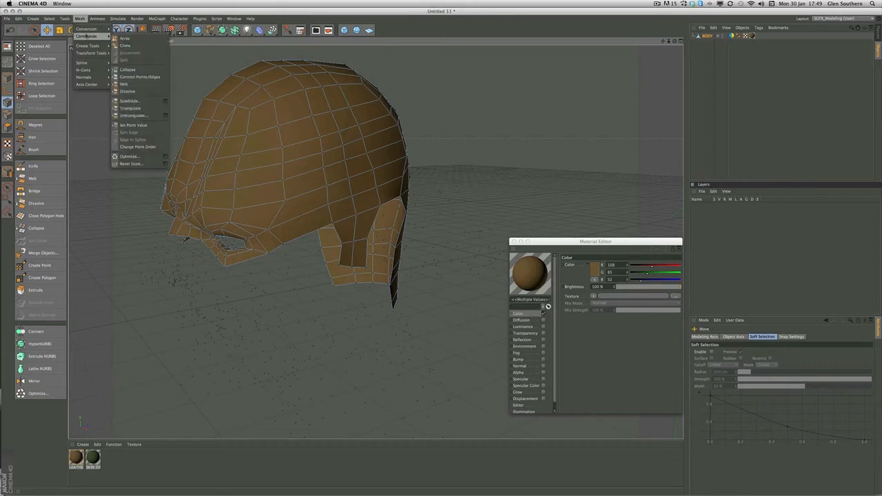
pyautogui.click(131, 157)
# Reposition individual points on the side and back of the headpiece to even out the polygon flow
pyautogui.keyDown('alt'); pyautogui.moveTo(275, 134); pyautogui.dragTo(316, 273); pyautogui.keyUp('alt')
pyautogui.moveTo(357, 255); pyautogui.dragTo(363, 264)
pyautogui.moveTo(338, 192); pyautogui.dragTo(343, 189)
pyautogui.moveTo(309, 200); pyautogui.dragTo(308, 195)
pyautogui.moveTo(394, 181); pyautogui.dragTo(390, 171)
pyautogui.moveTo(404, 208); pyautogui.dragTo(407, 205)
pyautogui.moveTo(343, 190); pyautogui.dragTo(344, 190)
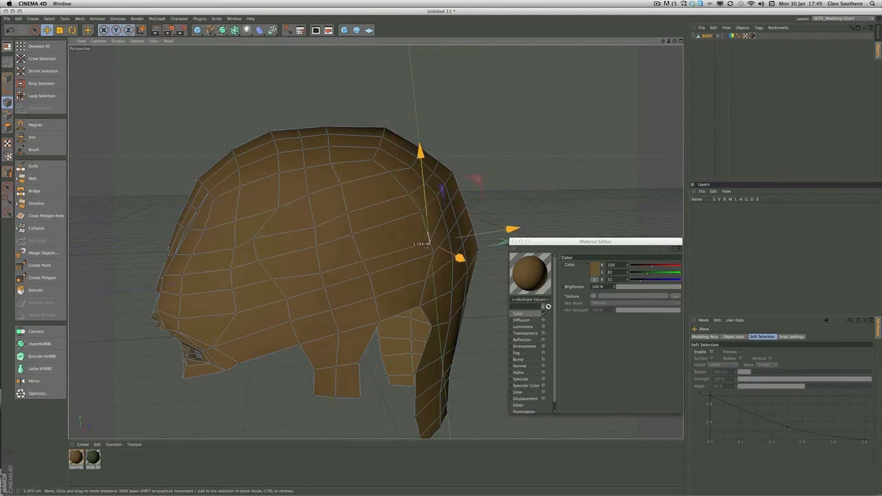
pyautogui.click(399, 237)
pyautogui.moveTo(308, 254)
pyautogui.mouseDown()
pyautogui.moveTo(322, 252)
pyautogui.moveTo(305, 253)
pyautogui.mouseUp()
pyautogui.keyDown('shift'); pyautogui.click(299, 219); pyautogui.keyUp('shift')
# Dismiss the calendar alert and pull the patch of polygons on the rear side of the headpiece outward as a horn base
pyautogui.click(34, 30)
pyautogui.moveTo(344, 218)
pyautogui.keyDown('shift'); pyautogui.mouseDown()
pyautogui.moveTo(331, 250)
pyautogui.moveTo(304, 251)
pyautogui.moveTo(390, 239)
pyautogui.moveTo(404, 222)
pyautogui.mouseUp(); pyautogui.keyUp('shift')
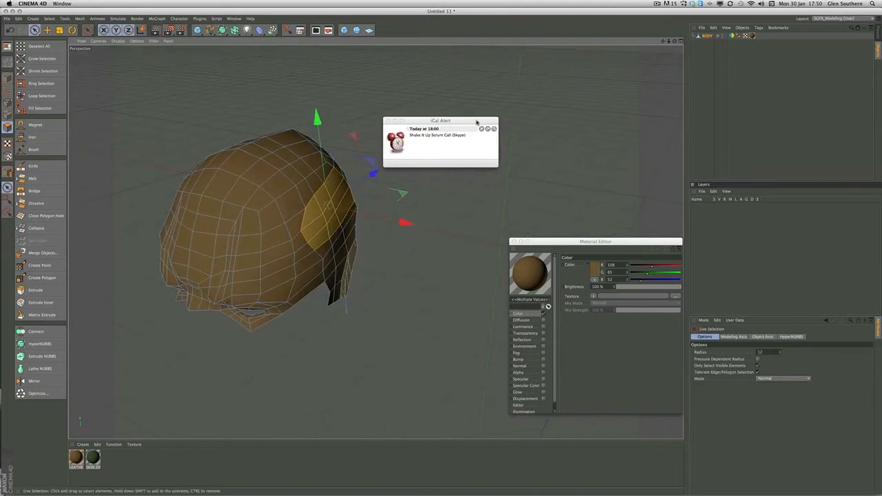
pyautogui.click(387, 120)
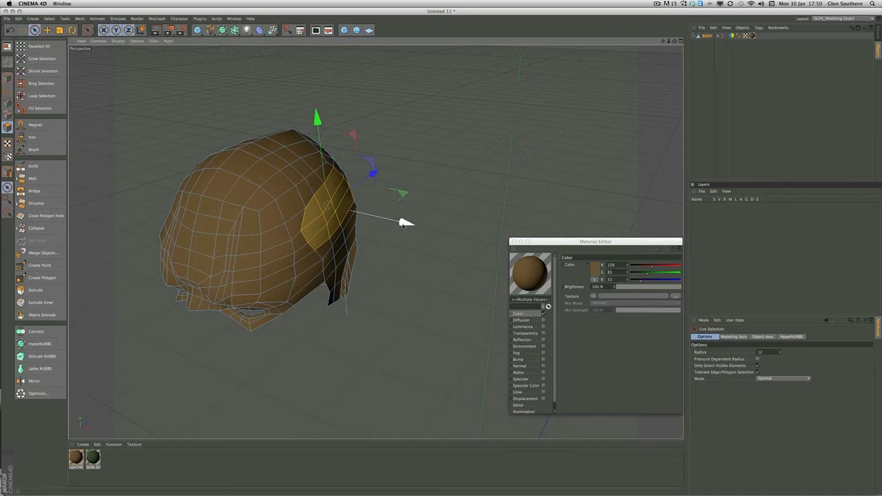
pyautogui.moveTo(405, 222); pyautogui.dragTo(426, 228)
# Select the rear-facing polygons of the horn base and flatten them by scaling along the Z axis
pyautogui.keyDown('alt'); pyautogui.moveTo(336, 229); pyautogui.dragTo(193, 205); pyautogui.keyUp('alt')
pyautogui.keyDown('alt'); pyautogui.moveTo(380, 250); pyautogui.dragTo(377, 264); pyautogui.keyUp('alt')
pyautogui.click(361, 197)
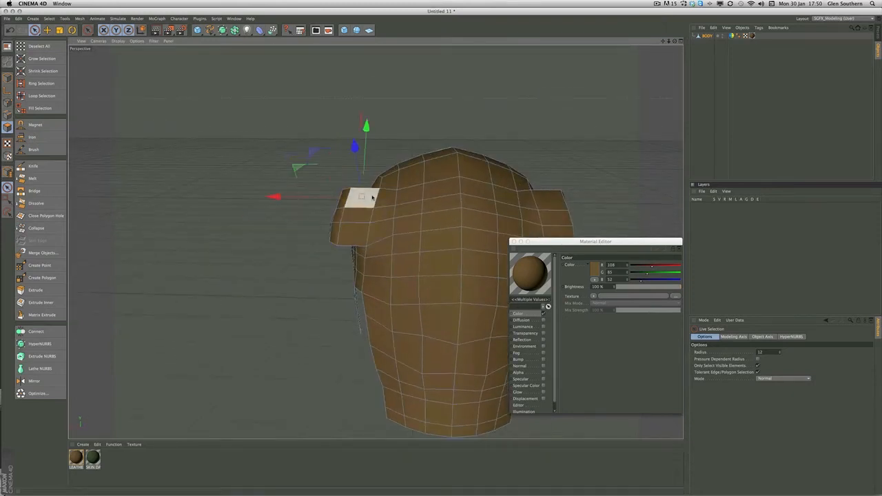
pyautogui.moveTo(386, 202)
pyautogui.mouseDown()
pyautogui.moveTo(363, 232)
pyautogui.moveTo(407, 195)
pyautogui.moveTo(373, 200)
pyautogui.moveTo(355, 211)
pyautogui.moveTo(356, 227)
pyautogui.moveTo(405, 242)
pyautogui.moveTo(356, 223)
pyautogui.mouseUp()
pyautogui.moveTo(448, 223); pyautogui.dragTo(468, 222)
pyautogui.press('e')
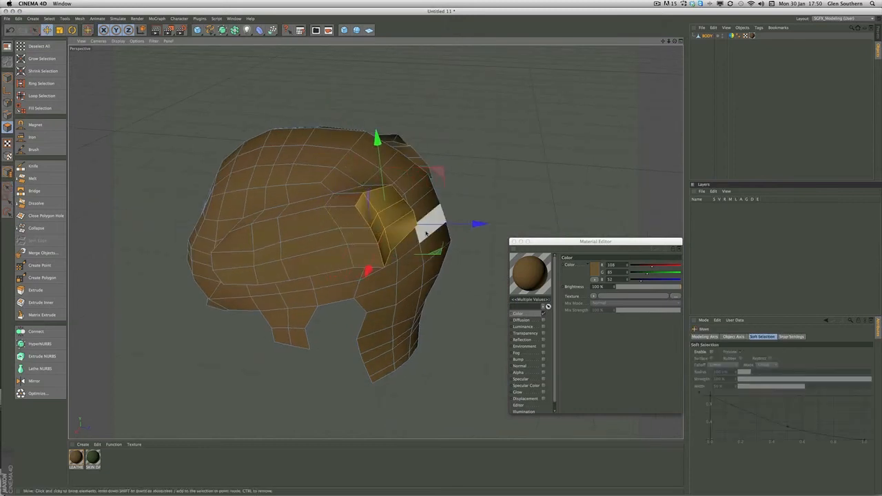
pyautogui.press('r')
pyautogui.press('e')
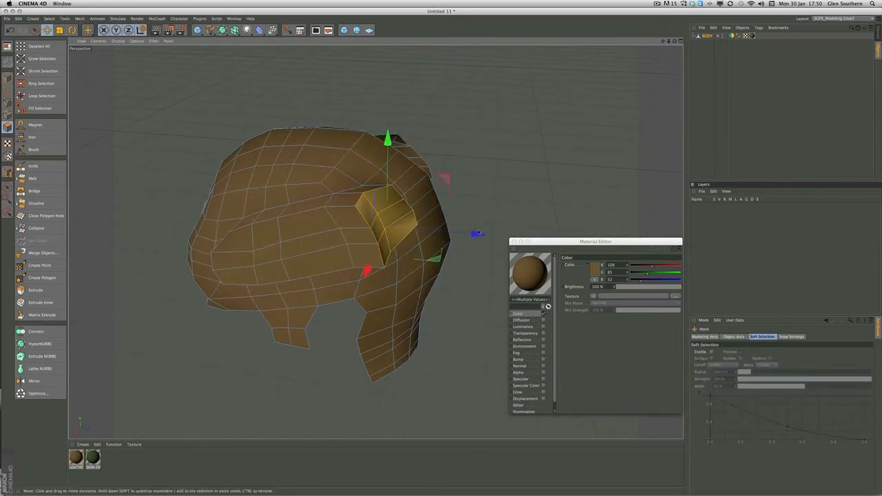
pyautogui.press('r')
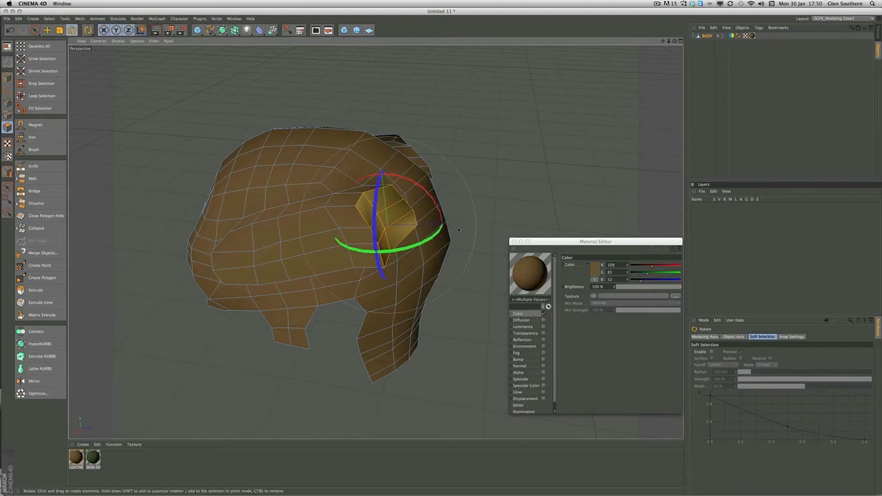
pyautogui.press('t')
pyautogui.moveTo(480, 224); pyautogui.dragTo(412, 224)
pyautogui.keyDown('alt'); pyautogui.moveTo(316, 177); pyautogui.dragTo(259, 170); pyautogui.keyUp('alt')
# Adjust the points along the upper inner edge of the horn base where it joins the head
pyautogui.click(7, 103)
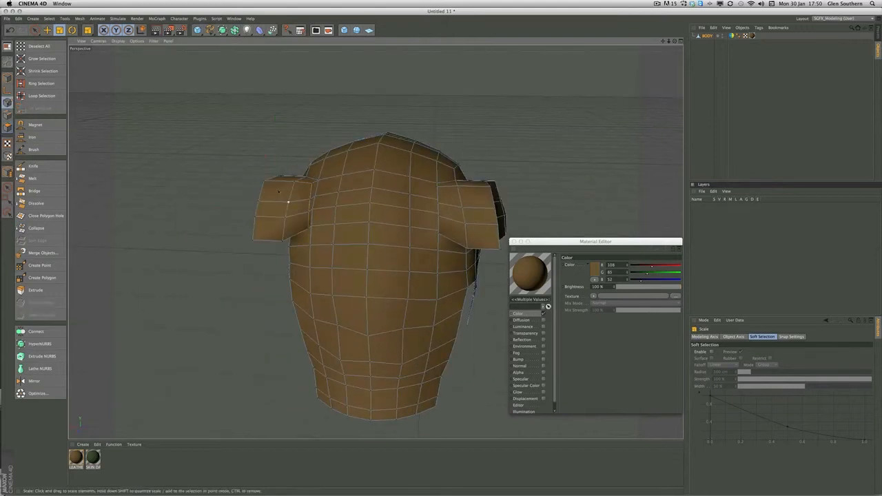
pyautogui.keyDown('alt'); pyautogui.moveTo(304, 180); pyautogui.dragTo(345, 198, button='right'); pyautogui.keyUp('alt')
pyautogui.keyDown('alt'); pyautogui.moveTo(345, 198); pyautogui.dragTo(332, 193); pyautogui.keyUp('alt')
pyautogui.click(341, 180)
pyautogui.press('super+z')
pyautogui.keyDown('alt'); pyautogui.moveTo(335, 179); pyautogui.dragTo(338, 179, button='right'); pyautogui.keyUp('alt')
pyautogui.moveTo(341, 179); pyautogui.dragTo(331, 182)
pyautogui.click(340, 178)
# Move the outer and lower points of the horn base to give its rear face a rounder outline
pyautogui.press('e')
pyautogui.moveTo(252, 183); pyautogui.dragTo(242, 243)
pyautogui.moveTo(230, 288); pyautogui.dragTo(240, 270)
pyautogui.moveTo(284, 287); pyautogui.dragTo(289, 274)
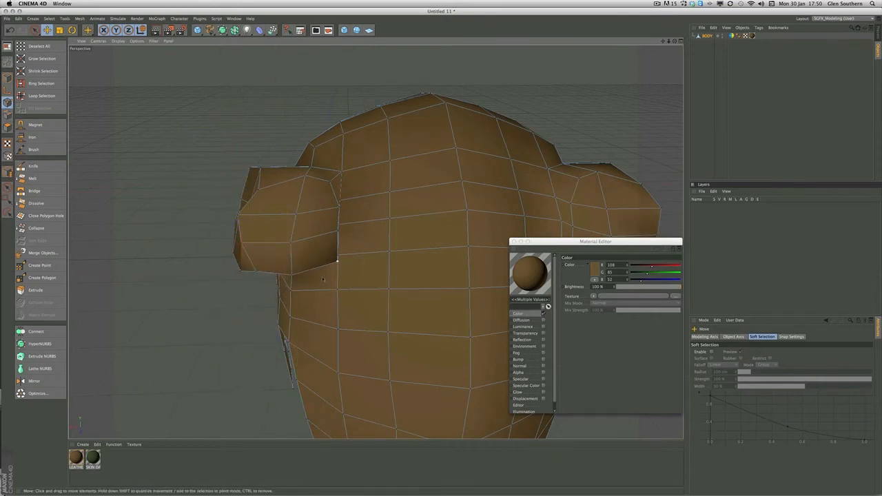
pyautogui.keyDown('alt'); pyautogui.moveTo(288, 342); pyautogui.dragTo(303, 296); pyautogui.keyUp('alt')
pyautogui.moveTo(324, 243); pyautogui.dragTo(312, 247)
pyautogui.keyDown('alt'); pyautogui.moveTo(266, 265); pyautogui.dragTo(321, 266); pyautogui.keyUp('alt')
pyautogui.moveTo(246, 288); pyautogui.dragTo(252, 280)
pyautogui.moveTo(159, 292); pyautogui.dragTo(169, 281)
pyautogui.keyDown('alt'); pyautogui.moveTo(227, 269); pyautogui.dragTo(427, 227); pyautogui.keyUp('alt')
pyautogui.keyDown('alt'); pyautogui.moveTo(301, 223); pyautogui.dragTo(288, 161); pyautogui.keyUp('alt')
pyautogui.moveTo(326, 214); pyautogui.dragTo(315, 204)
pyautogui.keyDown('alt'); pyautogui.moveTo(279, 172); pyautogui.dragTo(153, 271); pyautogui.keyUp('alt')
# Extrude the rear face of the horn base backward and upward into a long horn tapering to a narrow tip
pyautogui.press('Return')
pyautogui.press('Return')
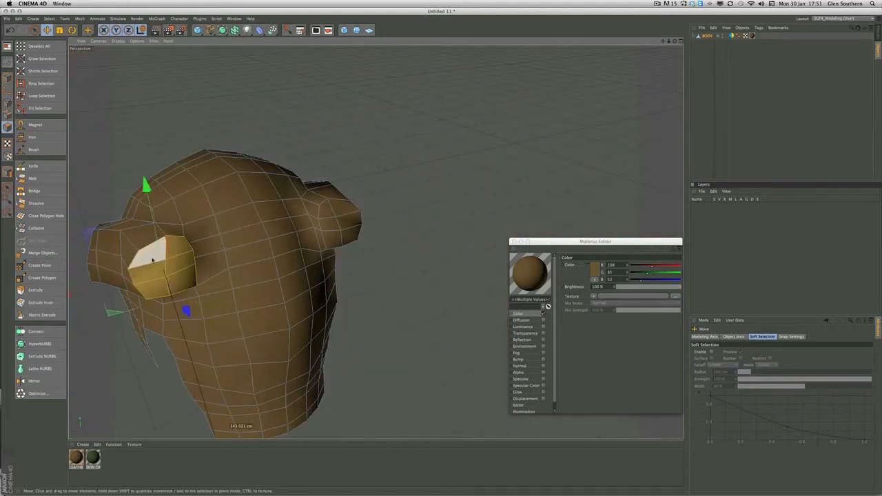
pyautogui.keyDown('alt'); pyautogui.moveTo(224, 264); pyautogui.dragTo(281, 256); pyautogui.keyUp('alt')
pyautogui.moveTo(282, 267); pyautogui.dragTo(343, 170)
pyautogui.keyDown('ctrl'); pyautogui.moveTo(372, 238); pyautogui.dragTo(248, 242); pyautogui.keyUp('ctrl')
pyautogui.press('t')
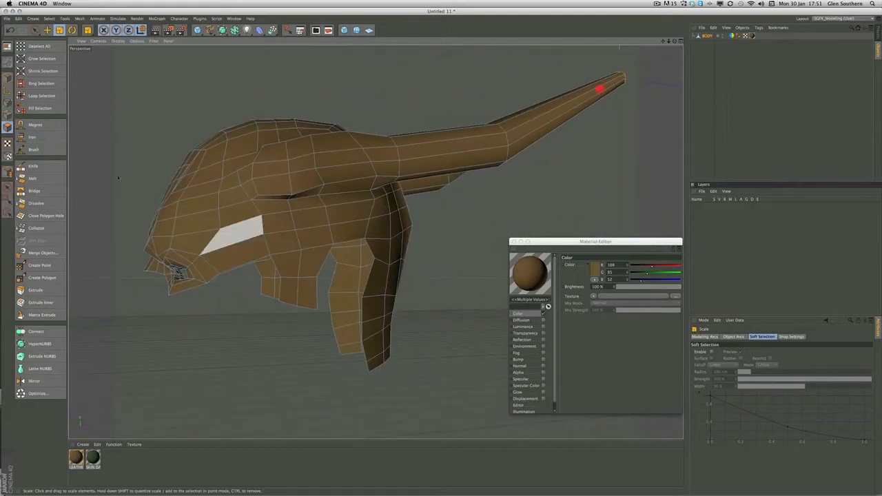
# Refine the points along the lower edge of the headpiece around the cheek and the side strap
pyautogui.moveTo(282, 278); pyautogui.dragTo(274, 282)
pyautogui.moveTo(270, 259); pyautogui.dragTo(266, 260)
pyautogui.moveTo(331, 249); pyautogui.dragTo(366, 237)
pyautogui.moveTo(315, 276); pyautogui.dragTo(317, 272)
pyautogui.keyDown('alt'); pyautogui.moveTo(223, 226); pyautogui.dragTo(297, 230); pyautogui.keyUp('alt')
pyautogui.keyDown('alt'); pyautogui.moveTo(274, 260); pyautogui.dragTo(287, 264); pyautogui.keyUp('alt')
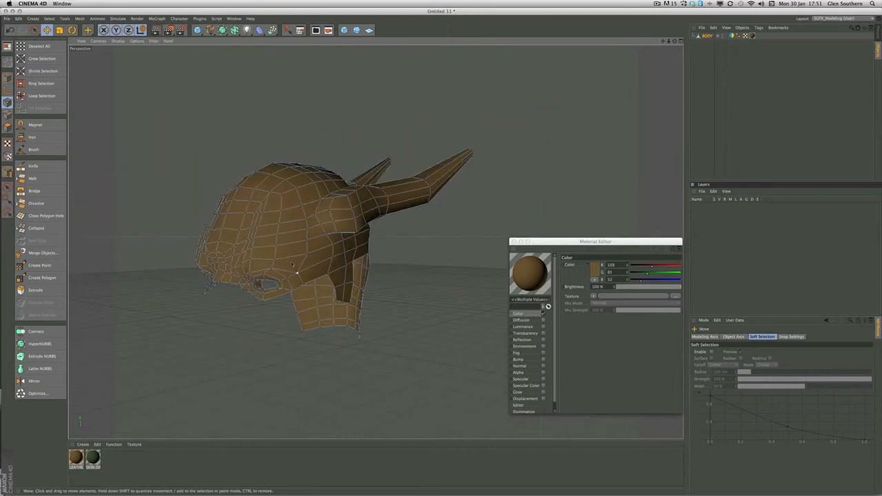
# Scale the whole headpiece slightly and place its object axis at the centre of the mesh
pyautogui.press('Return')
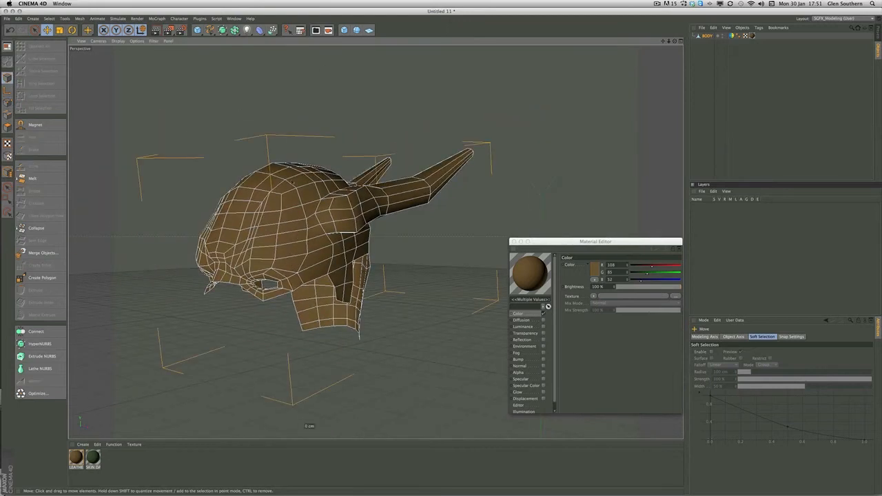
pyautogui.press('t')
pyautogui.keyDown('alt'); pyautogui.moveTo(350, 139); pyautogui.dragTo(329, 141); pyautogui.keyUp('alt')
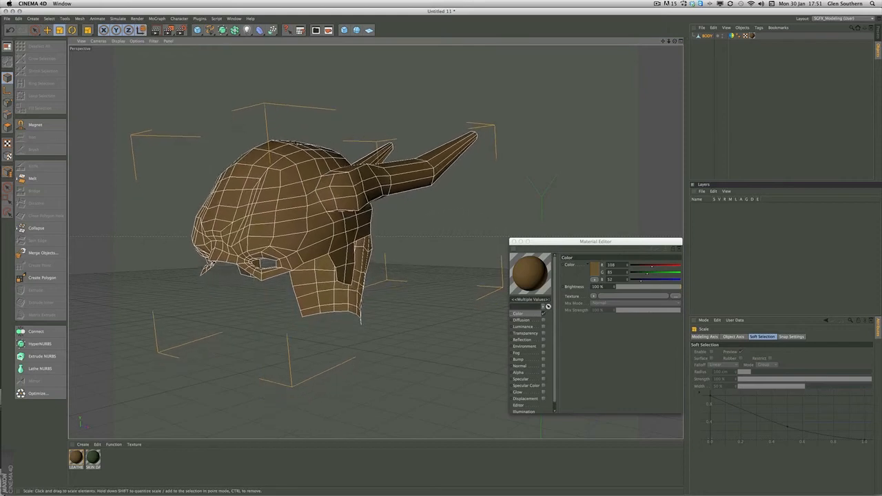
pyautogui.keyDown('alt'); pyautogui.moveTo(320, 185); pyautogui.dragTo(213, 199, button='right'); pyautogui.keyUp('alt')
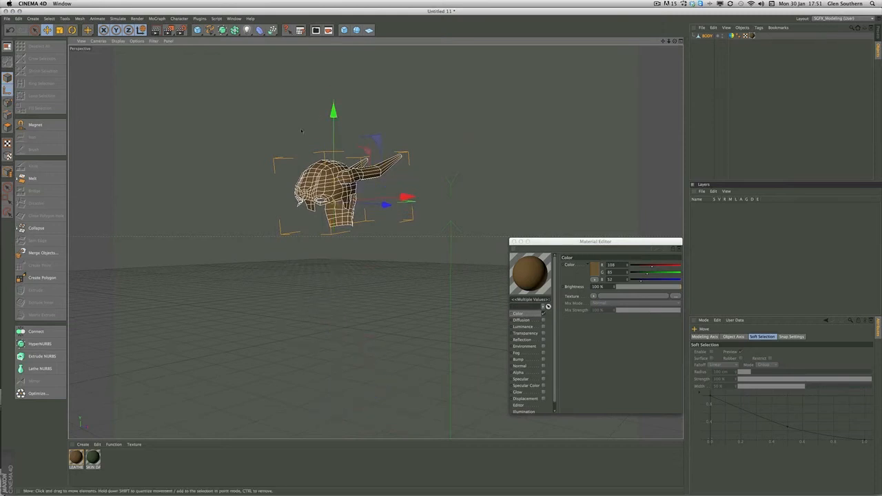
pyautogui.keyDown('alt'); pyautogui.moveTo(289, 160); pyautogui.dragTo(354, 131, button='right'); pyautogui.keyUp('alt')
pyautogui.keyDown('alt'); pyautogui.moveTo(354, 131); pyautogui.dragTo(279, 159); pyautogui.keyUp('alt')
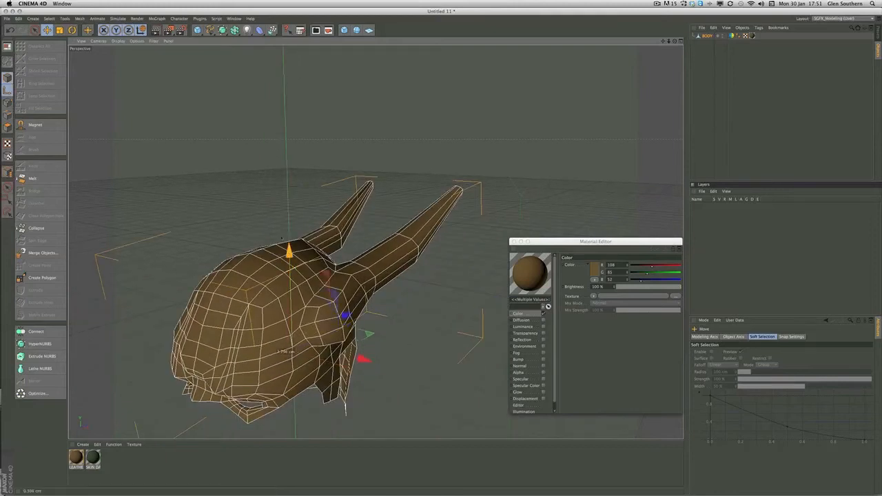
pyautogui.moveTo(278, 211); pyautogui.dragTo(279, 226)
pyautogui.keyDown('alt'); pyautogui.moveTo(229, 207); pyautogui.dragTo(248, 187, button='middle'); pyautogui.keyUp('alt')
pyautogui.click(283, 197)
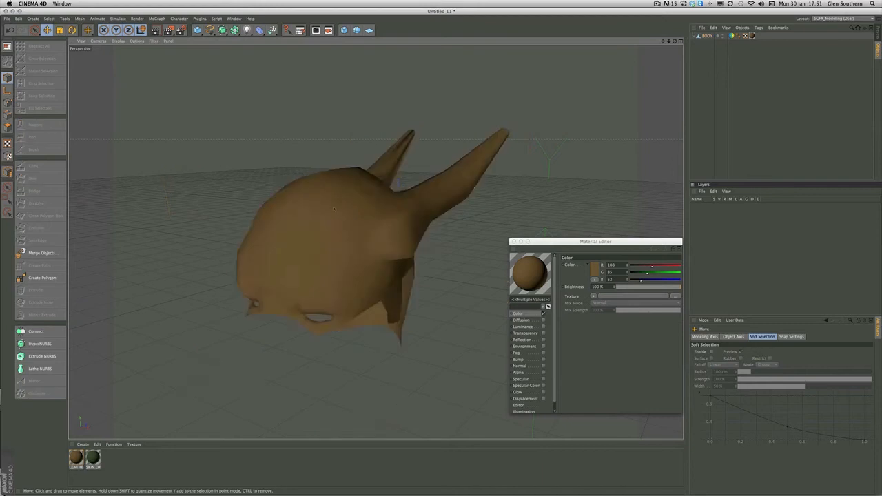
pyautogui.click(335, 212)
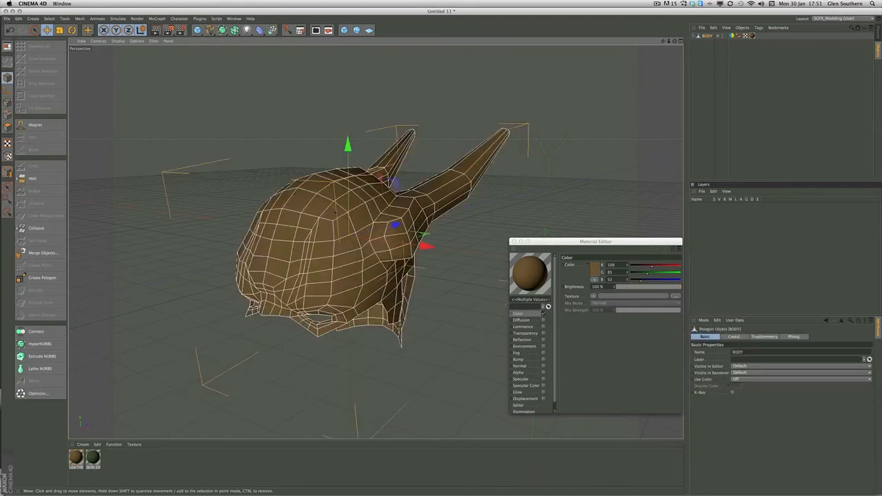
# Switch to the open dragonboy_004_detail_pass003temp.c4d document and paste the horned headpiece into the character scene
pyautogui.click(233, 19)
pyautogui.click(245, 167)
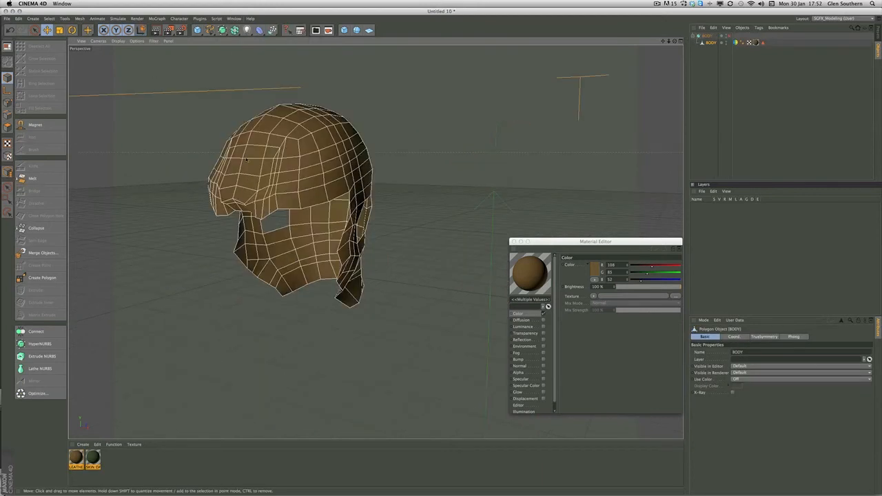
pyautogui.click(234, 19)
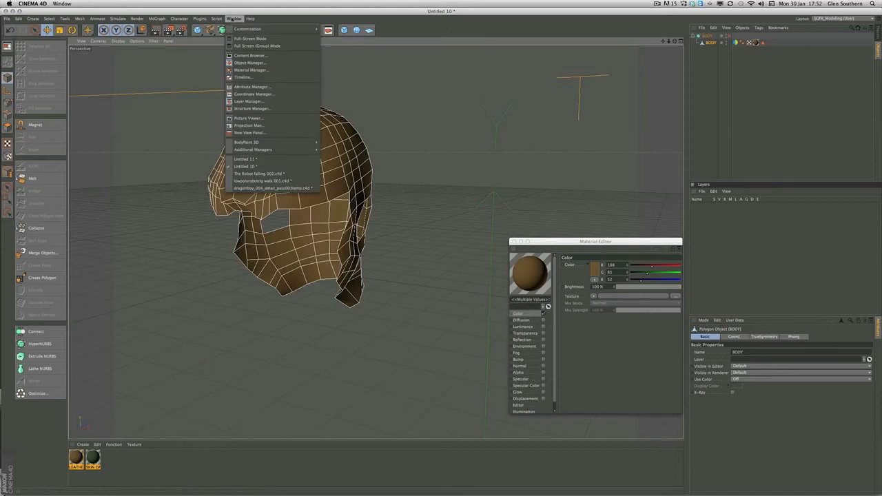
pyautogui.click(252, 187)
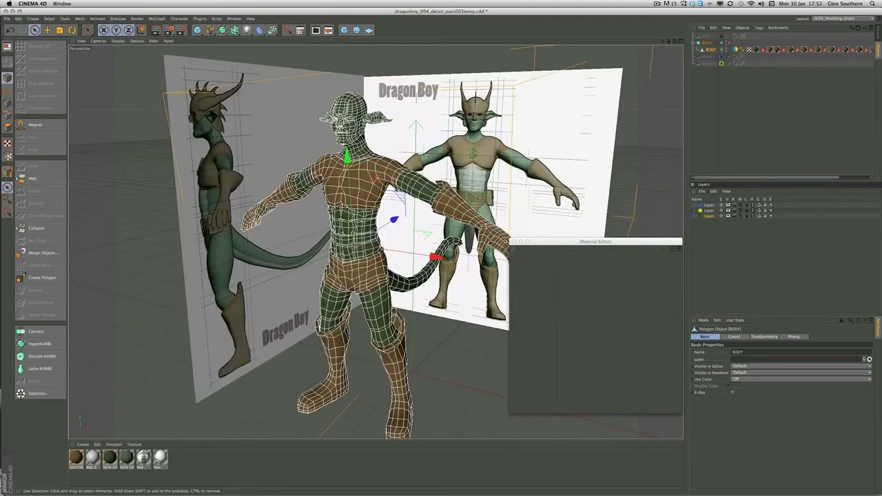
pyautogui.keyDown('alt'); pyautogui.moveTo(320, 194); pyautogui.dragTo(313, 201, button='middle'); pyautogui.keyUp('alt')
pyautogui.press('super+v')
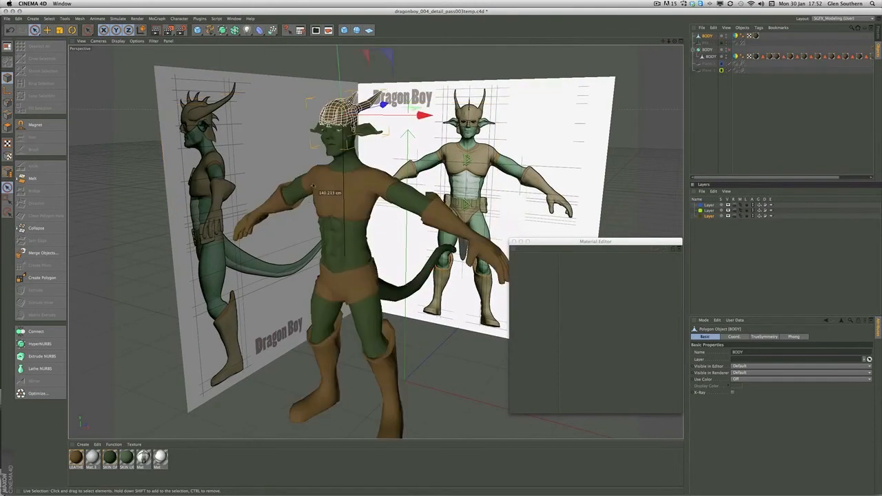
# Lower the headpiece onto the creature's head and enable the HyperNURBS smoothing of the body
pyautogui.scroll(10, 296, 173)
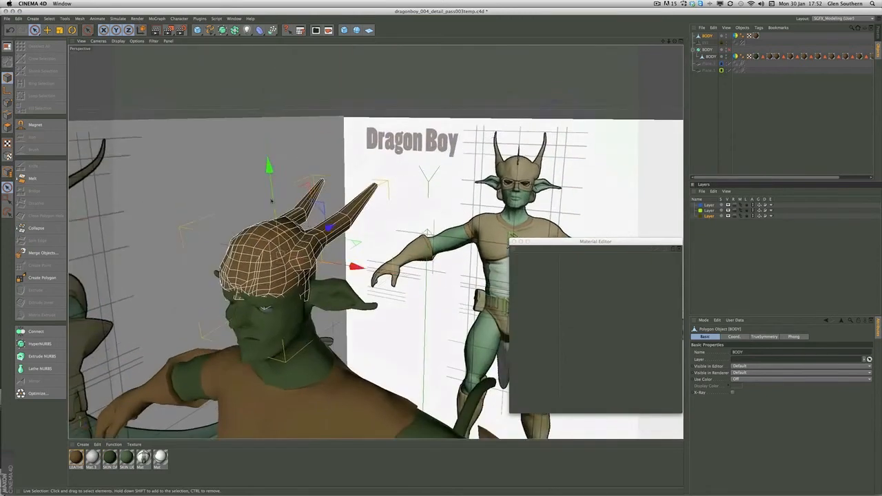
pyautogui.scroll(5, 265, 171)
pyautogui.moveTo(308, 64); pyautogui.dragTo(311, 78)
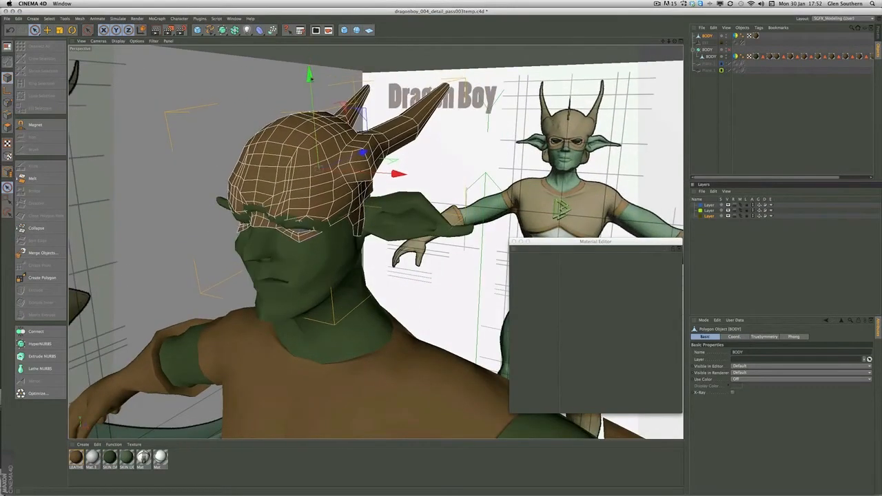
pyautogui.click(729, 50)
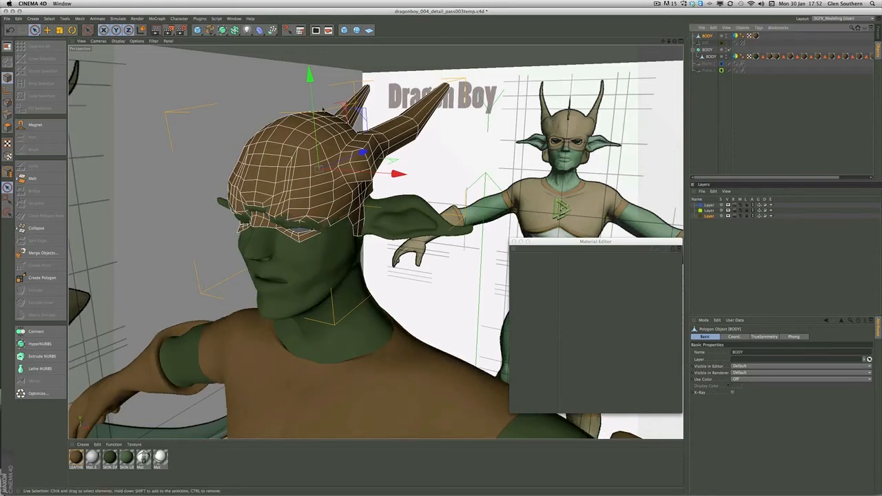
pyautogui.moveTo(310, 75); pyautogui.dragTo(310, 80)
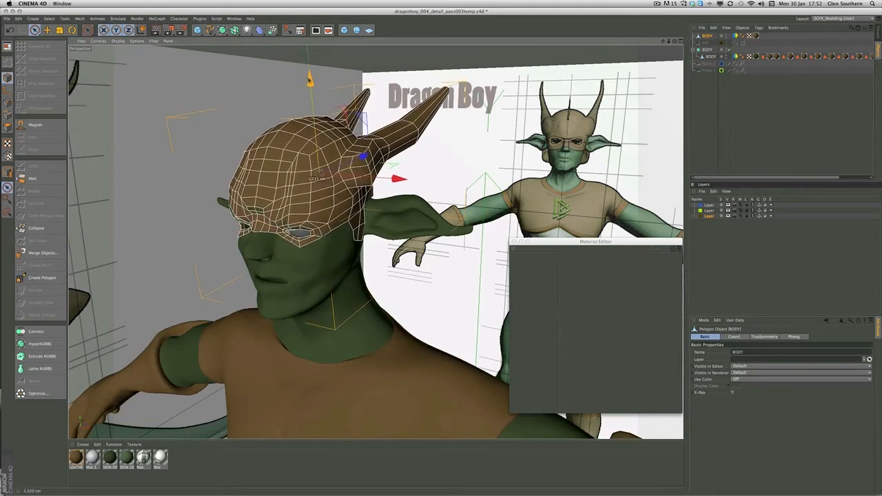
# Scale and reposition the whole headpiece so it fits closely around the creature's head and brow
pyautogui.keyDown('alt'); pyautogui.moveTo(379, 110); pyautogui.dragTo(313, 120); pyautogui.keyUp('alt')
pyautogui.keyDown('alt'); pyautogui.moveTo(313, 120); pyautogui.dragTo(452, 175, button='middle'); pyautogui.keyUp('alt')
pyautogui.keyDown('alt'); pyautogui.moveTo(358, 178); pyautogui.dragTo(432, 181); pyautogui.keyUp('alt')
pyautogui.keyDown('alt'); pyautogui.moveTo(431, 181); pyautogui.dragTo(267, 181, button='middle'); pyautogui.keyUp('alt')
pyautogui.keyDown('alt'); pyautogui.moveTo(268, 180); pyautogui.dragTo(312, 206, button='right'); pyautogui.keyUp('alt')
pyautogui.moveTo(311, 205)
pyautogui.keyDown('alt'); pyautogui.mouseDown()
pyautogui.moveTo(387, 163)
pyautogui.moveTo(315, 203)
pyautogui.mouseUp(); pyautogui.keyUp('alt')
pyautogui.press('t')
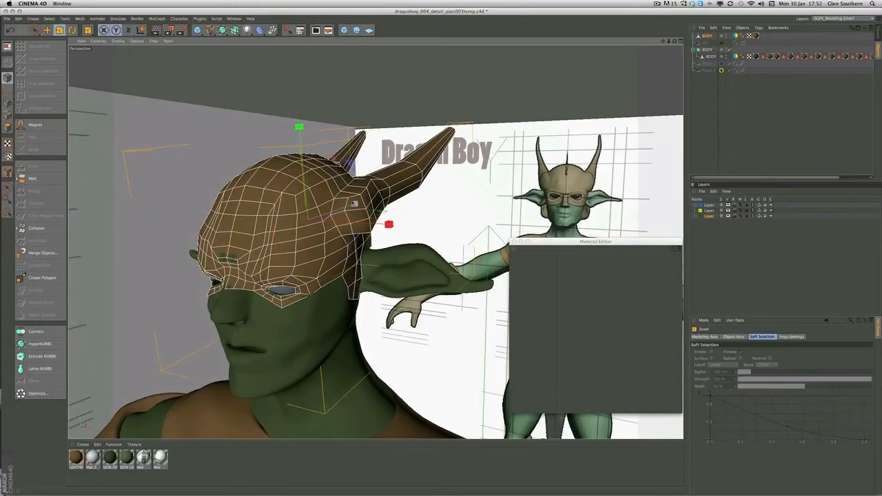
pyautogui.moveTo(374, 100); pyautogui.dragTo(390, 101)
pyautogui.moveTo(309, 199); pyautogui.dragTo(379, 200)
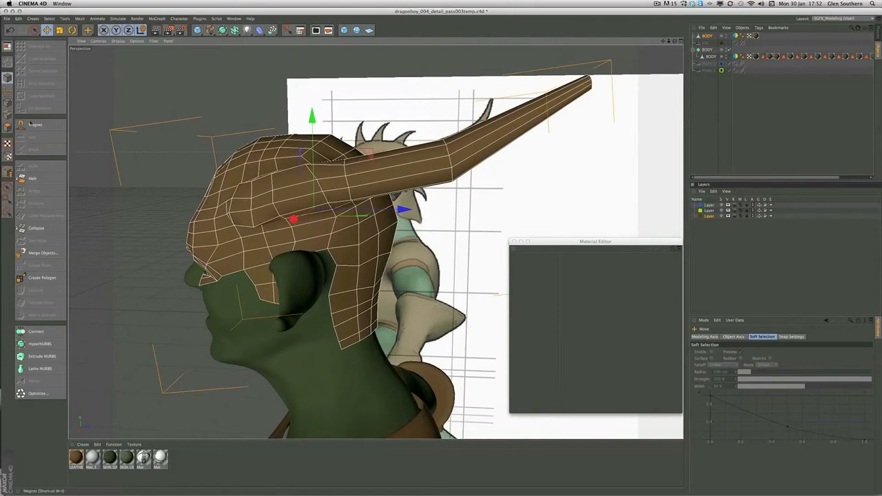
# Cut additional edge loops around the horns with the Knife in Loop mode, and close the empty Material Editor
pyautogui.click(7, 115)
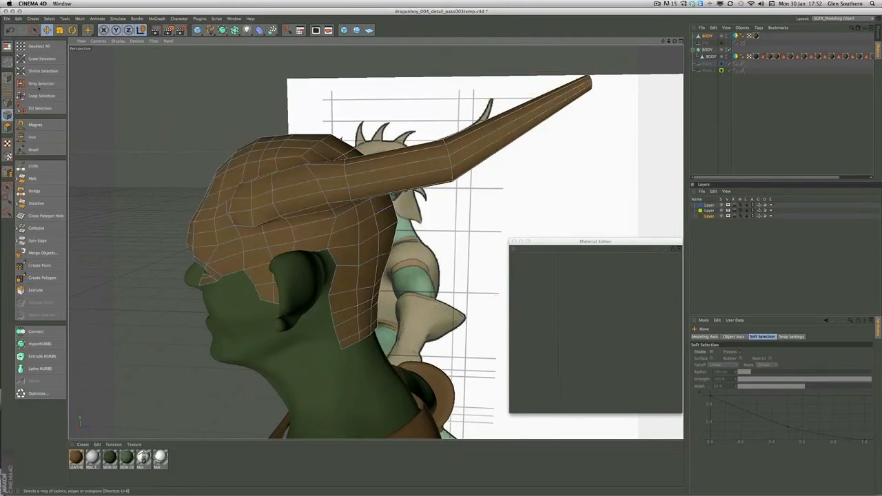
pyautogui.click(33, 166)
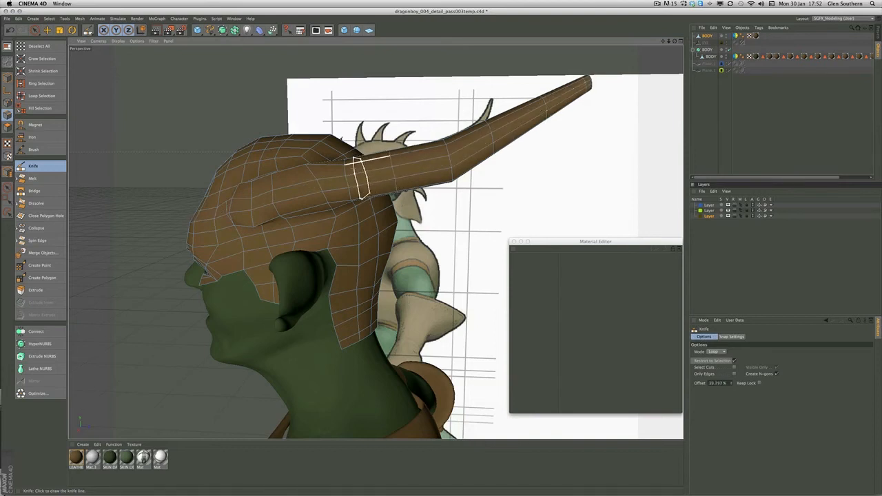
pyautogui.keyDown('alt'); pyautogui.moveTo(252, 181); pyautogui.dragTo(238, 167); pyautogui.keyUp('alt')
pyautogui.keyDown('alt'); pyautogui.moveTo(290, 198); pyautogui.dragTo(284, 155, button='middle'); pyautogui.keyUp('alt')
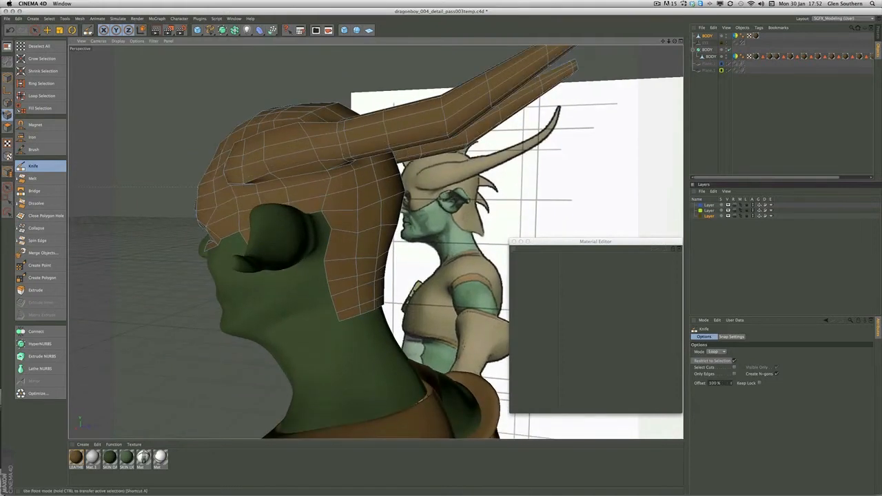
pyautogui.click(7, 103)
pyautogui.keyDown('alt'); pyautogui.moveTo(329, 172); pyautogui.dragTo(339, 166); pyautogui.keyUp('alt')
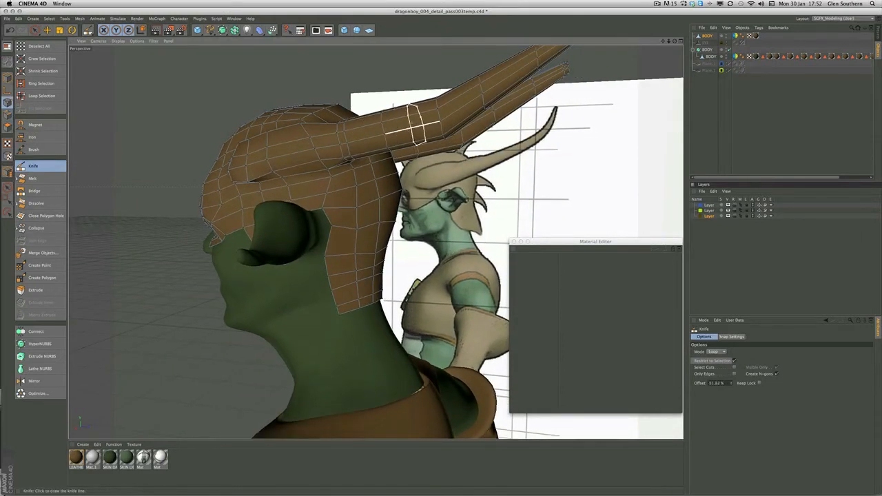
pyautogui.keyDown('alt'); pyautogui.moveTo(370, 102); pyautogui.dragTo(375, 241); pyautogui.keyUp('alt')
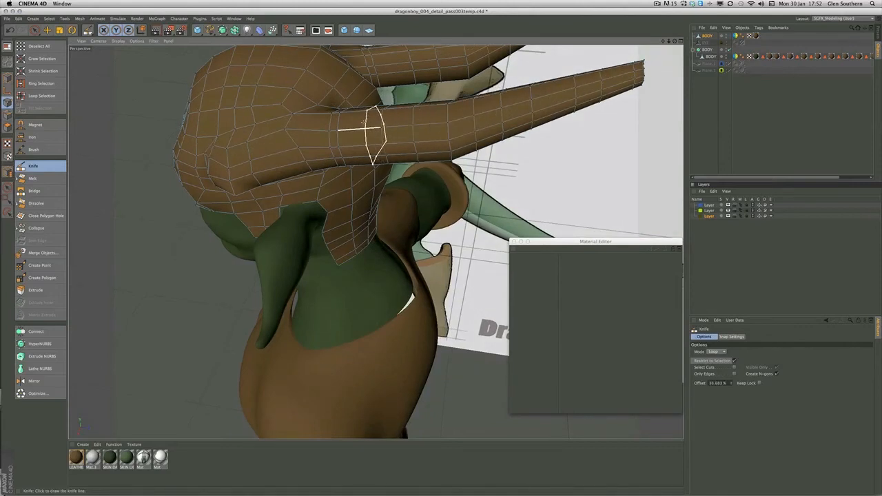
pyautogui.keyDown('alt'); pyautogui.moveTo(357, 121); pyautogui.dragTo(296, 162); pyautogui.keyUp('alt')
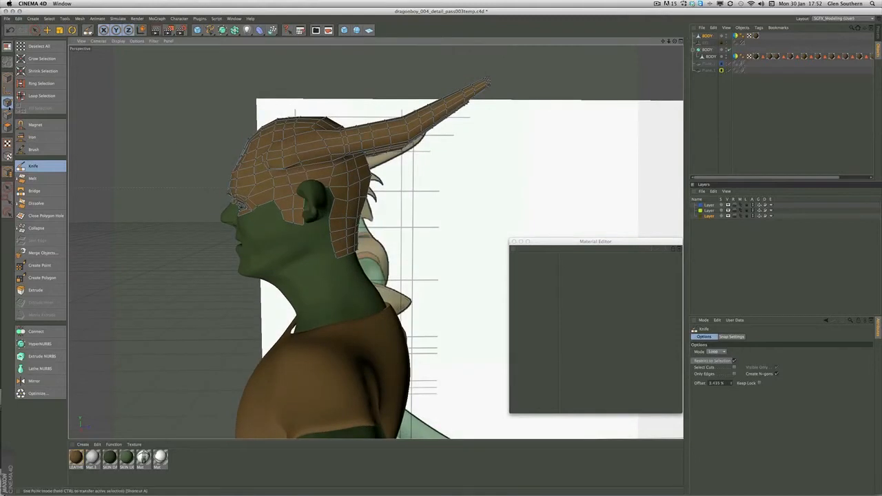
pyautogui.click(512, 242)
pyautogui.keyDown('alt'); pyautogui.moveTo(265, 178); pyautogui.dragTo(308, 184, button='right'); pyautogui.keyUp('alt')
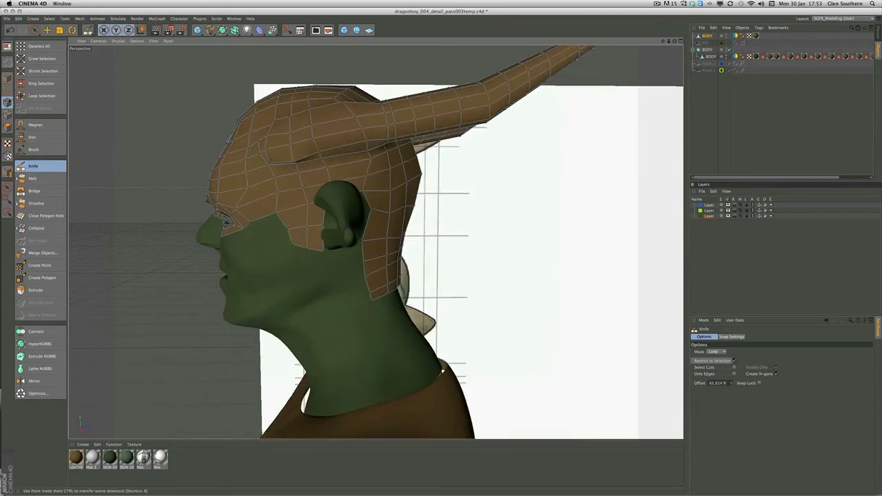
# Move the headpiece's lower edge points in front of the ear to shape a short side flap
pyautogui.click(46, 30)
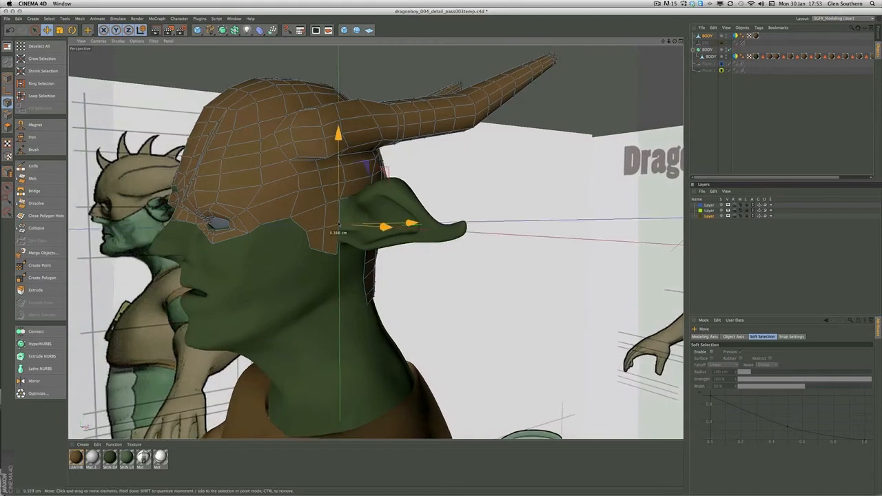
pyautogui.moveTo(338, 254); pyautogui.dragTo(331, 228)
pyautogui.keyDown('alt'); pyautogui.moveTo(331, 227); pyautogui.dragTo(352, 225, button='right'); pyautogui.keyUp('alt')
pyautogui.keyDown('alt'); pyautogui.moveTo(352, 224); pyautogui.dragTo(303, 231); pyautogui.keyUp('alt')
pyautogui.moveTo(302, 232); pyautogui.dragTo(297, 221)
pyautogui.moveTo(302, 252); pyautogui.dragTo(311, 213)
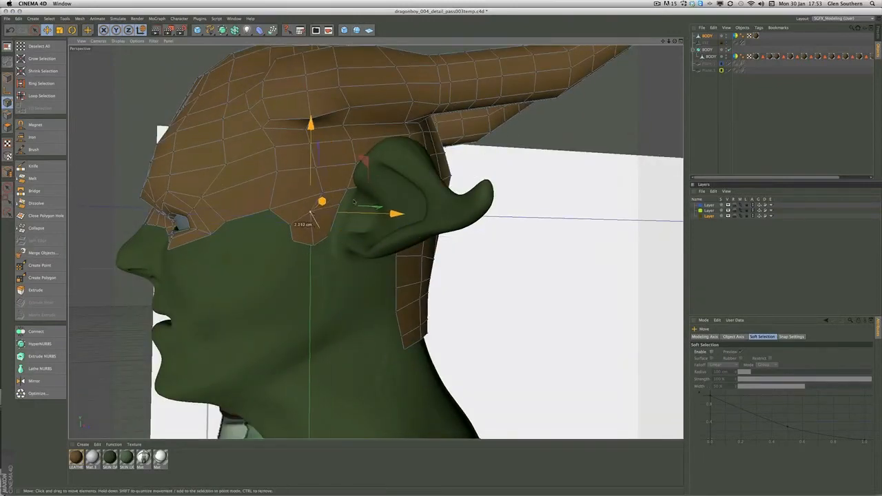
# Refine the headpiece points along the cheek edge and around the eye openings to follow the face
pyautogui.keyDown('alt'); pyautogui.moveTo(265, 239); pyautogui.dragTo(376, 242); pyautogui.keyUp('alt')
pyautogui.keyDown('alt'); pyautogui.moveTo(251, 254); pyautogui.dragTo(341, 272); pyautogui.keyUp('alt')
pyautogui.keyDown('alt'); pyautogui.moveTo(341, 273); pyautogui.dragTo(377, 278, button='middle'); pyautogui.keyUp('alt')
pyautogui.keyDown('alt'); pyautogui.moveTo(377, 278); pyautogui.dragTo(391, 278, button='right'); pyautogui.keyUp('alt')
pyautogui.moveTo(279, 211); pyautogui.dragTo(260, 219)
pyautogui.keyDown('alt'); pyautogui.moveTo(210, 158); pyautogui.dragTo(341, 199); pyautogui.keyUp('alt')
pyautogui.moveTo(230, 186); pyautogui.dragTo(243, 174)
pyautogui.moveTo(241, 164); pyautogui.dragTo(263, 167)
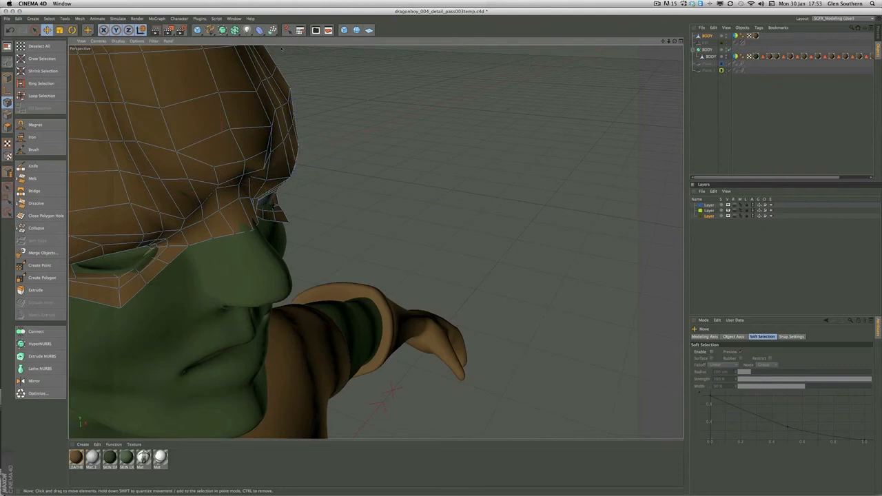
# Add a HyperNURBS object, place the headpiece mesh inside it and rename the mesh HELMET
pyautogui.keyDown('alt'); pyautogui.click(234, 30); pyautogui.keyUp('alt')
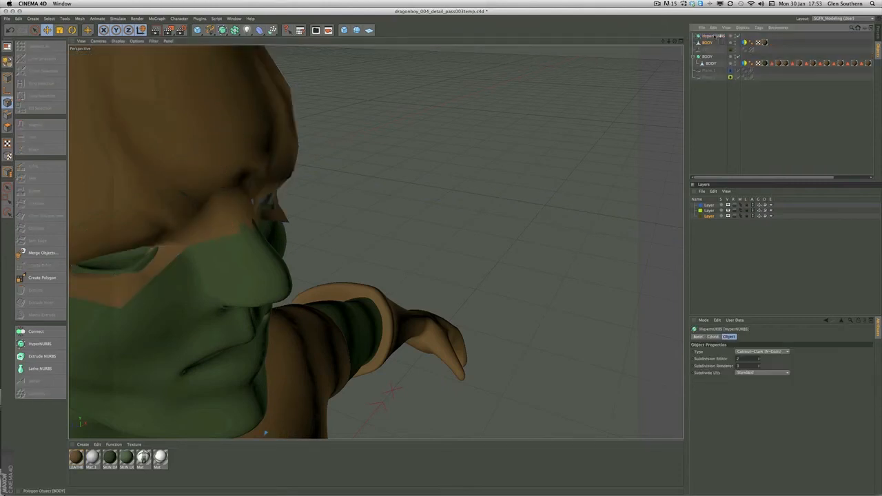
pyautogui.click(717, 41)
pyautogui.doubleClick(711, 42)
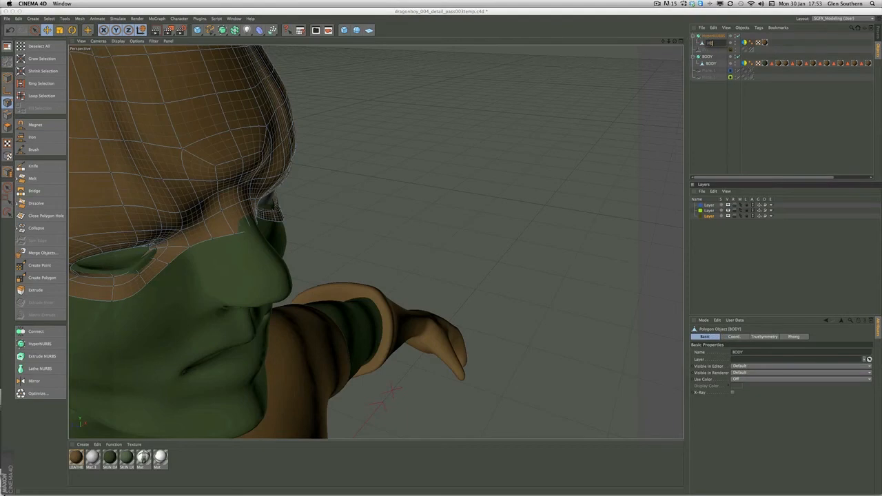
pyautogui.write('HELMET')
pyautogui.press('Return')
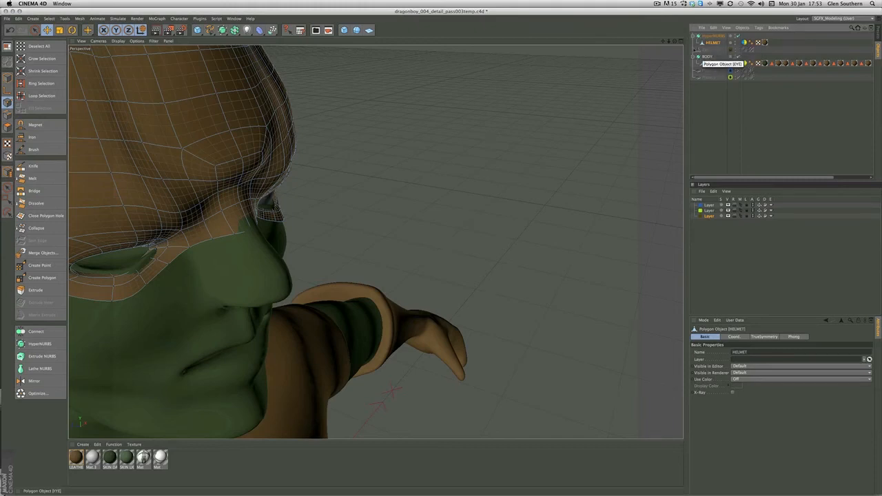
# Adjust the helmet's points at the nose bridge and inner eye corners so the mask covers the skin
pyautogui.keyDown('alt'); pyautogui.moveTo(232, 178); pyautogui.dragTo(251, 177); pyautogui.keyUp('alt')
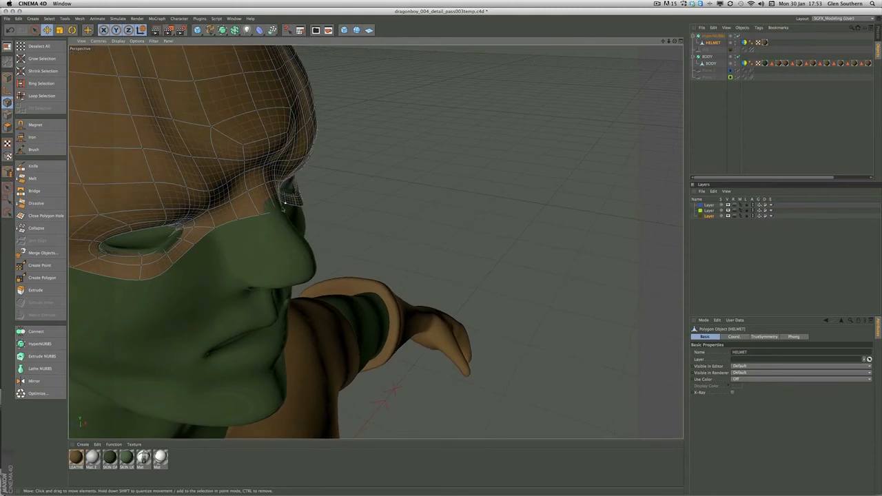
pyautogui.moveTo(279, 210); pyautogui.dragTo(304, 199)
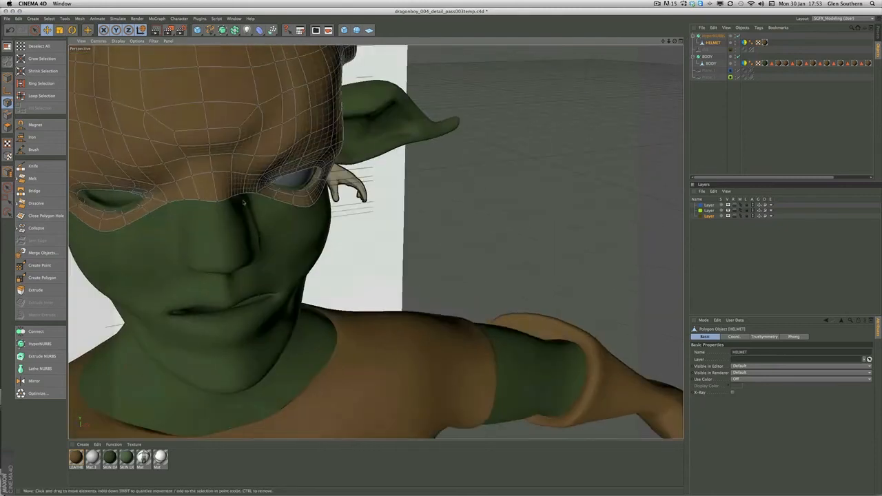
pyautogui.moveTo(237, 197); pyautogui.dragTo(248, 143)
pyautogui.moveTo(244, 177); pyautogui.dragTo(326, 192)
pyautogui.scroll(-4, 198, 173)
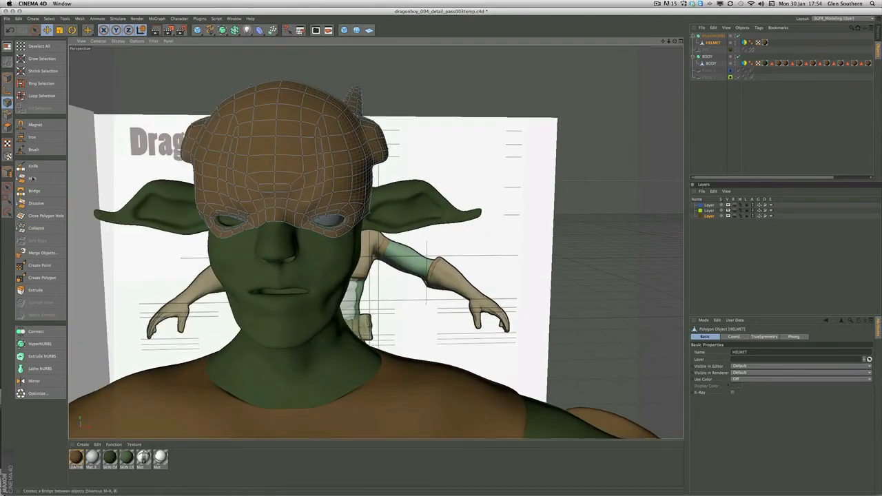
# Reshape the helmet around the eye opening and along the cheek edge with the Magnet at a 10 cm radius
pyautogui.click(34, 125)
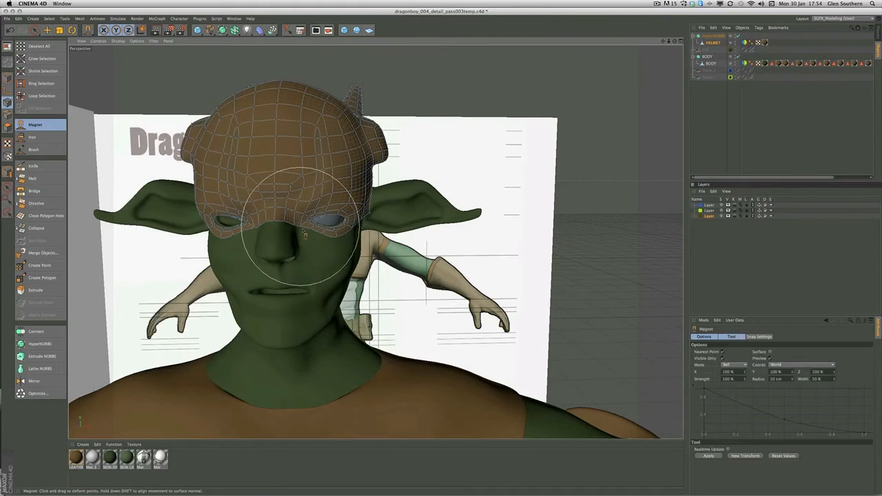
pyautogui.keyDown('alt'); pyautogui.moveTo(315, 208); pyautogui.dragTo(258, 209); pyautogui.keyUp('alt')
pyautogui.keyDown('alt'); pyautogui.moveTo(258, 209); pyautogui.dragTo(356, 207, button='right'); pyautogui.keyUp('alt')
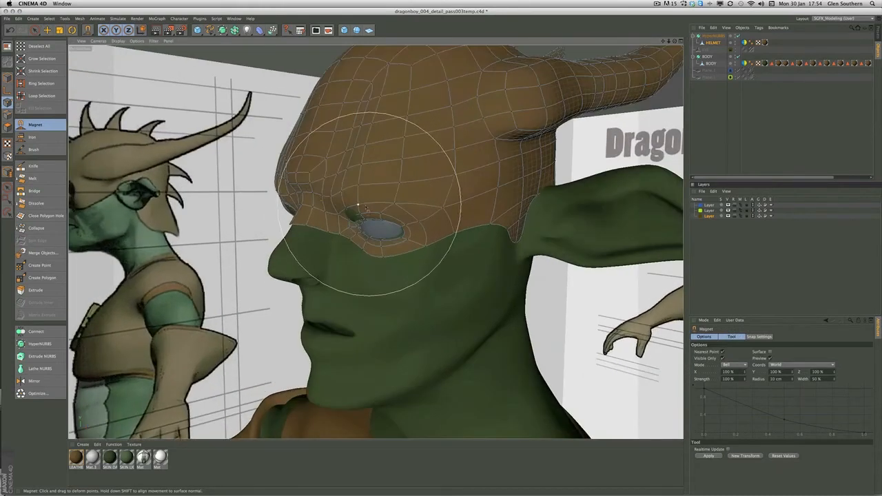
pyautogui.moveTo(361, 210)
pyautogui.keyDown('alt'); pyautogui.mouseDown()
pyautogui.moveTo(344, 207)
pyautogui.moveTo(370, 186)
pyautogui.mouseUp(); pyautogui.keyUp('alt')
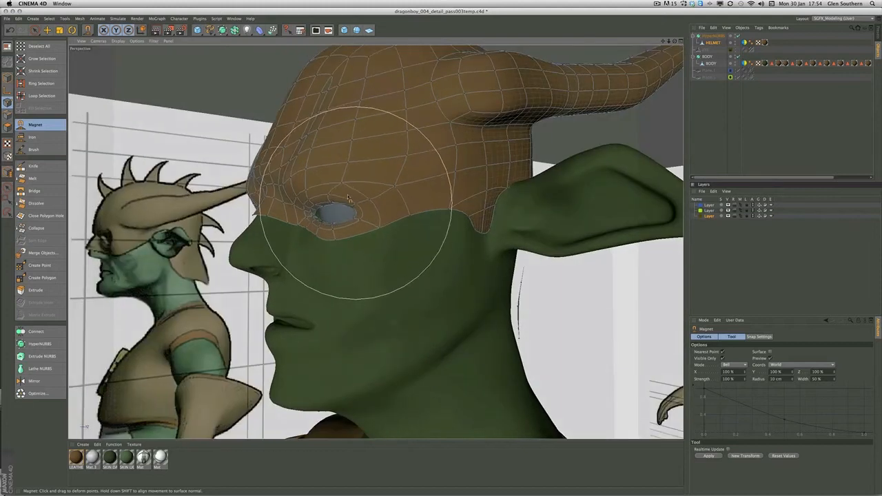
pyautogui.keyDown('alt'); pyautogui.moveTo(337, 227); pyautogui.dragTo(296, 222); pyautogui.keyUp('alt')
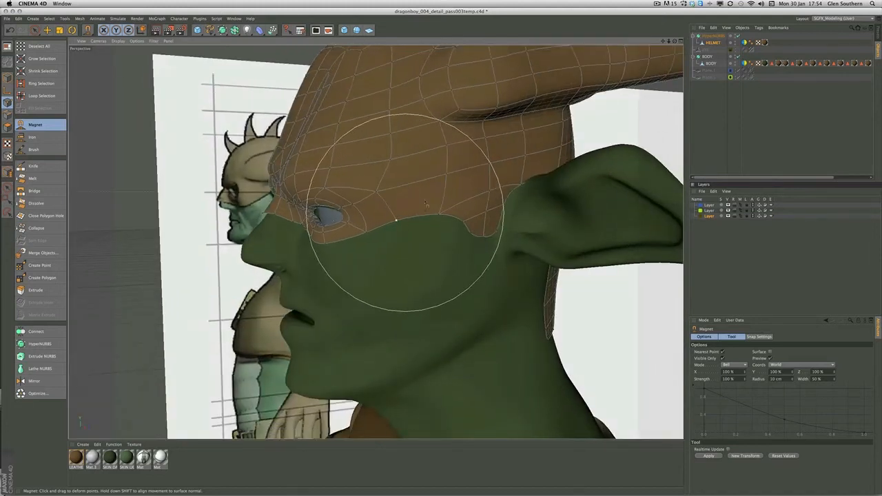
pyautogui.keyDown('alt'); pyautogui.moveTo(404, 216); pyautogui.dragTo(372, 224, button='right'); pyautogui.keyUp('alt')
pyautogui.keyDown('alt'); pyautogui.moveTo(375, 242); pyautogui.dragTo(360, 227); pyautogui.keyUp('alt')
pyautogui.keyDown('alt'); pyautogui.moveTo(400, 163); pyautogui.dragTo(384, 161, button='right'); pyautogui.keyUp('alt')
pyautogui.keyDown('alt'); pyautogui.moveTo(384, 161); pyautogui.dragTo(299, 206); pyautogui.keyUp('alt')
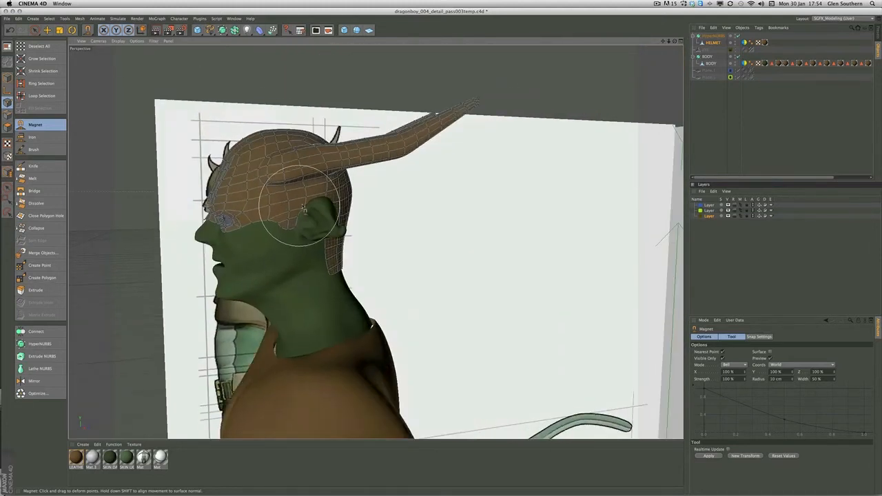
# Show the horn over the reference drawing in the right view and set the Magnet radius to 20 cm
pyautogui.press('s')
pyautogui.middleClick(301, 206)
pyautogui.middleClick(243, 294)
pyautogui.keyDown('alt'); pyautogui.moveTo(272, 262); pyautogui.dragTo(128, 351, button='middle'); pyautogui.keyUp('alt')
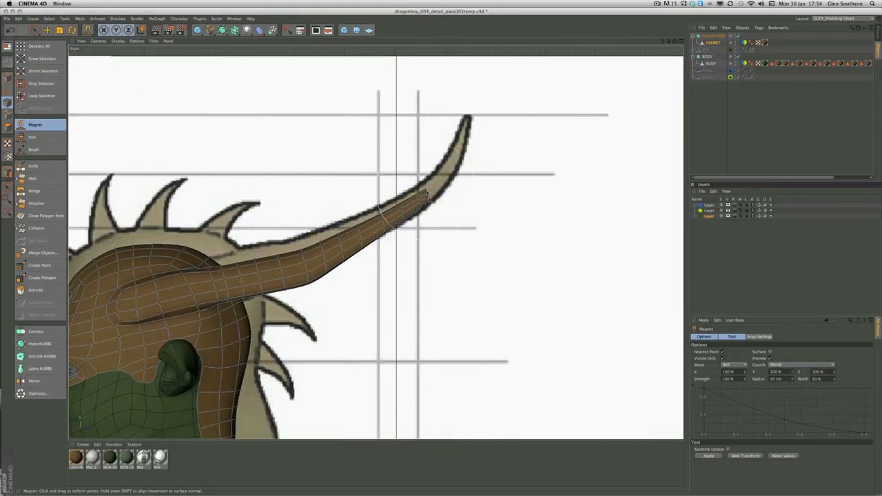
pyautogui.moveTo(790, 378); pyautogui.dragTo(790, 375)
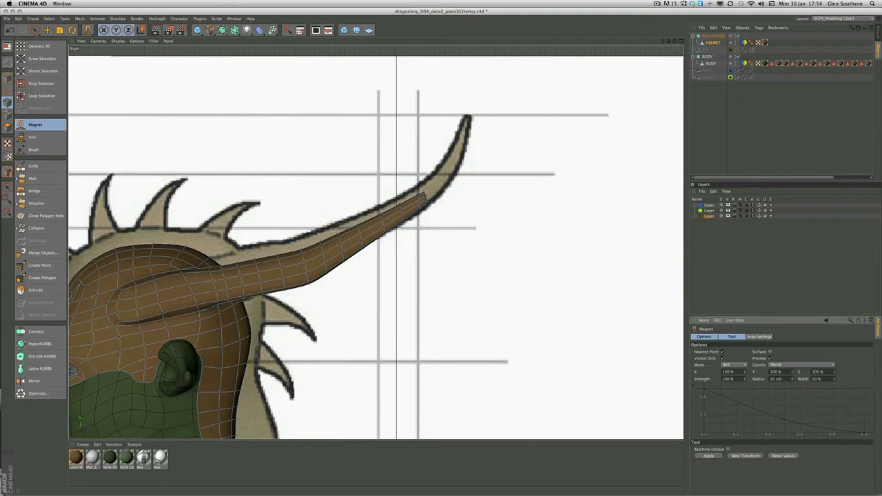
# Try to stretch and bend the horn along the reference outline using the Magnet with a 27 cm radius
pyautogui.moveTo(431, 207); pyautogui.dragTo(469, 140)
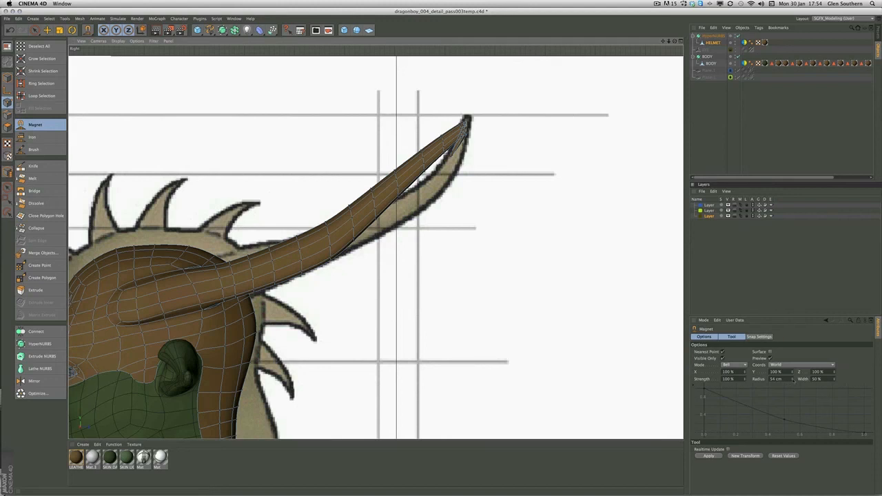
pyautogui.moveTo(792, 379); pyautogui.dragTo(793, 375)
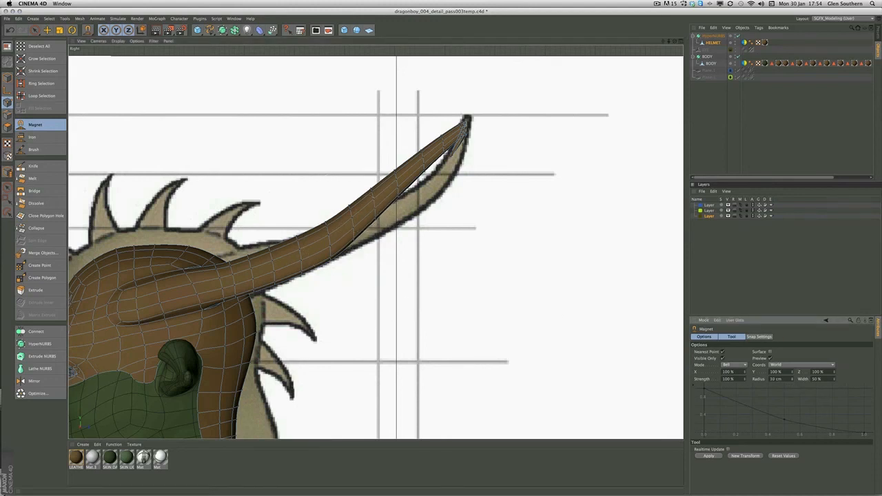
pyautogui.moveTo(350, 209); pyautogui.dragTo(359, 227)
pyautogui.moveTo(405, 173); pyautogui.dragTo(422, 194)
pyautogui.moveTo(442, 159); pyautogui.dragTo(453, 161)
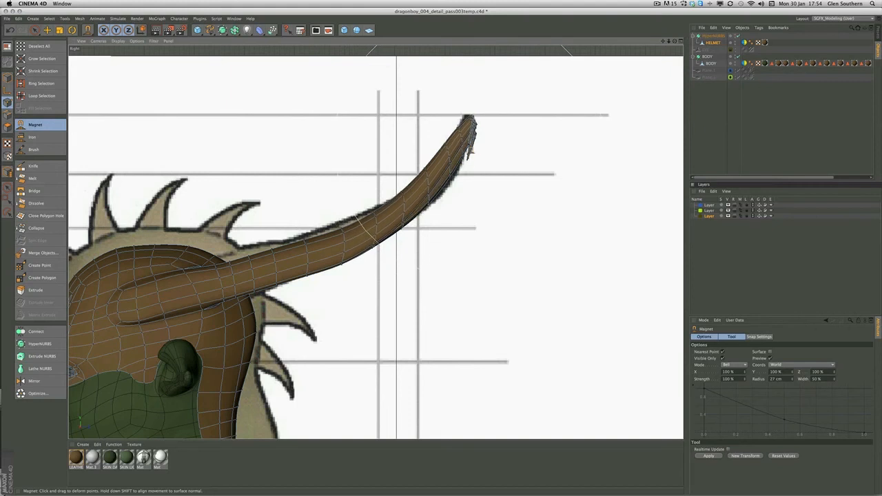
pyautogui.moveTo(470, 152); pyautogui.dragTo(471, 156)
# Undo the Magnet deformations of the horn
pyautogui.press('super+z')
pyautogui.press('super+z')
pyautogui.press('super+z')
pyautogui.press('super+z')
pyautogui.press('super+z')
pyautogui.press('super+z')
pyautogui.press('super+z')
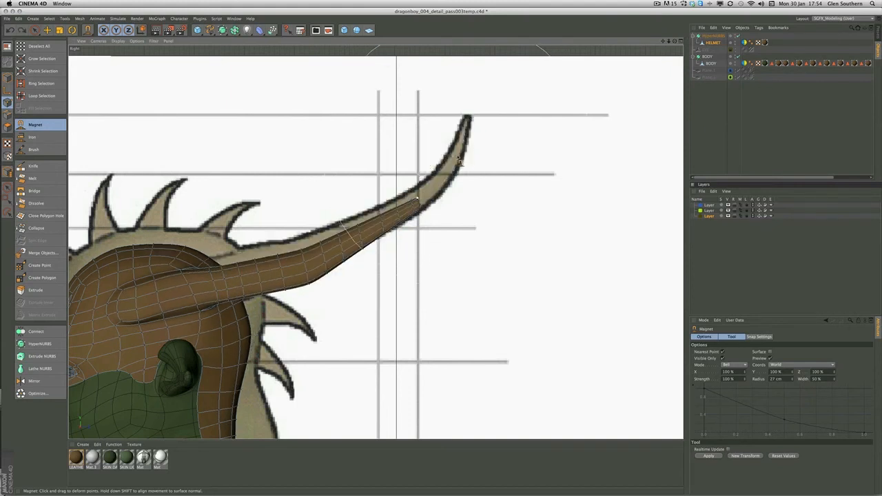
# Pull the horn tip up to the drawn tip and bend the horn along the reference outline with the Magnet
pyautogui.moveTo(423, 204); pyautogui.dragTo(446, 164)
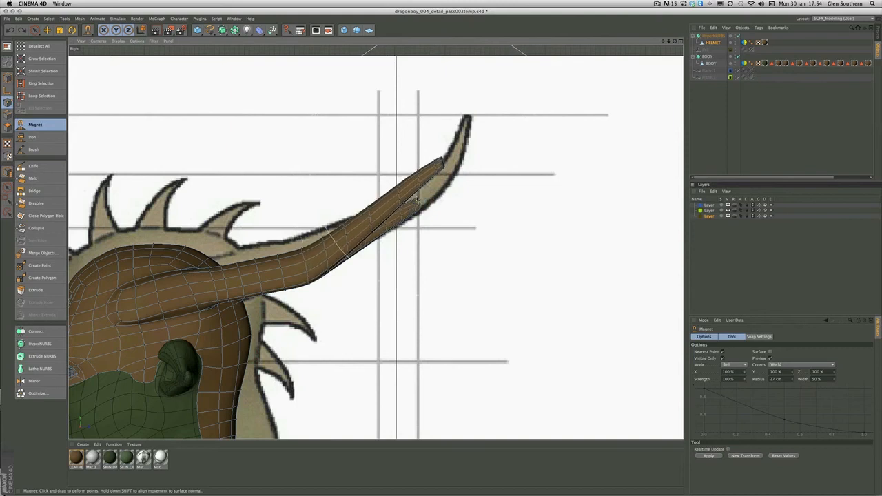
pyautogui.moveTo(380, 205); pyautogui.dragTo(397, 219)
pyautogui.moveTo(448, 163); pyautogui.dragTo(454, 146)
pyautogui.moveTo(423, 177); pyautogui.dragTo(441, 184)
pyautogui.moveTo(464, 147); pyautogui.dragTo(469, 126)
pyautogui.moveTo(441, 195); pyautogui.dragTo(435, 181)
pyautogui.moveTo(310, 255); pyautogui.dragTo(308, 235)
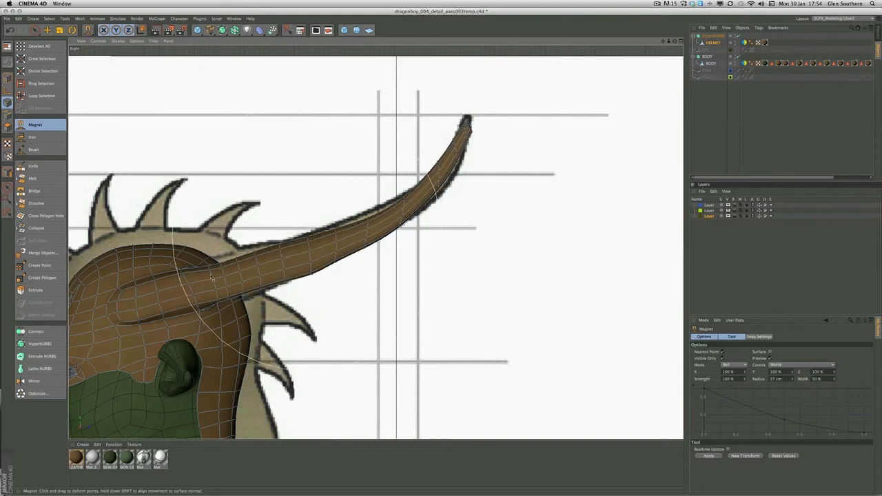
# Adjust the horn base and the helmet around it toward the reference drawing with the Magnet
pyautogui.moveTo(257, 262); pyautogui.dragTo(255, 256)
pyautogui.moveTo(203, 269); pyautogui.dragTo(200, 255)
pyautogui.moveTo(98, 260); pyautogui.dragTo(88, 254)
pyautogui.moveTo(208, 253); pyautogui.dragTo(217, 243)
pyautogui.moveTo(237, 296); pyautogui.dragTo(247, 295)
pyautogui.keyDown('alt'); pyautogui.moveTo(222, 317); pyautogui.dragTo(261, 215, button='middle'); pyautogui.keyUp('alt')
pyautogui.moveTo(270, 343)
pyautogui.mouseDown()
pyautogui.moveTo(321, 359)
pyautogui.moveTo(254, 354)
pyautogui.mouseUp()
pyautogui.moveTo(291, 261); pyautogui.dragTo(273, 251)
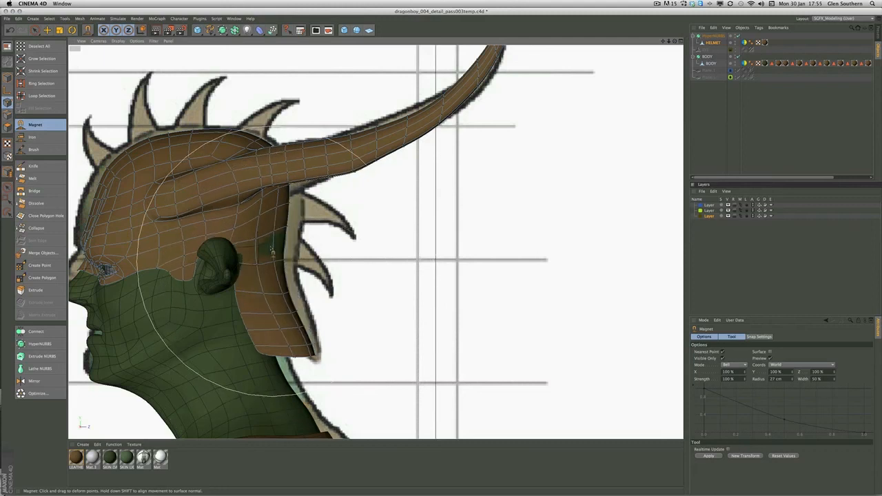
# Pull the helmet's back edge and neck flap out to the drawn outline with the Magnet
pyautogui.moveTo(275, 210); pyautogui.dragTo(288, 205)
pyautogui.moveTo(271, 243)
pyautogui.mouseDown()
pyautogui.moveTo(284, 245)
pyautogui.moveTo(268, 266)
pyautogui.moveTo(290, 269)
pyautogui.moveTo(303, 290)
pyautogui.mouseUp()
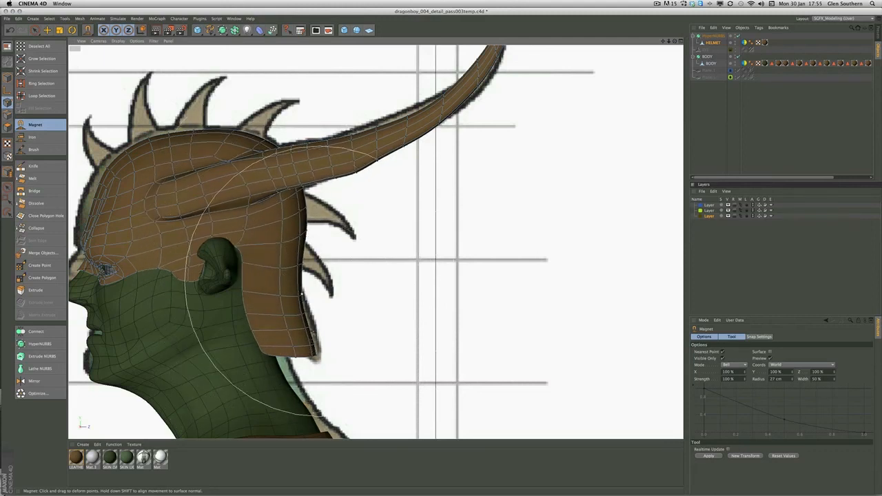
pyautogui.moveTo(288, 334)
pyautogui.mouseDown()
pyautogui.moveTo(277, 321)
pyautogui.moveTo(322, 328)
pyautogui.mouseUp()
# Nudge the helmet's brow, crown and back onto the reference outline with the Magnet
pyautogui.keyDown('alt'); pyautogui.moveTo(142, 241); pyautogui.dragTo(245, 250, button='middle'); pyautogui.keyUp('alt')
pyautogui.moveTo(209, 198); pyautogui.dragTo(200, 195)
pyautogui.moveTo(187, 276); pyautogui.dragTo(180, 274)
pyautogui.moveTo(307, 144); pyautogui.dragTo(308, 139)
pyautogui.moveTo(415, 222); pyautogui.dragTo(410, 222)
pyautogui.moveTo(418, 299); pyautogui.dragTo(419, 298)
pyautogui.moveTo(424, 334); pyautogui.dragTo(414, 365)
pyautogui.scroll(-10, 418, 238)
pyautogui.scroll(11, 422, 215)
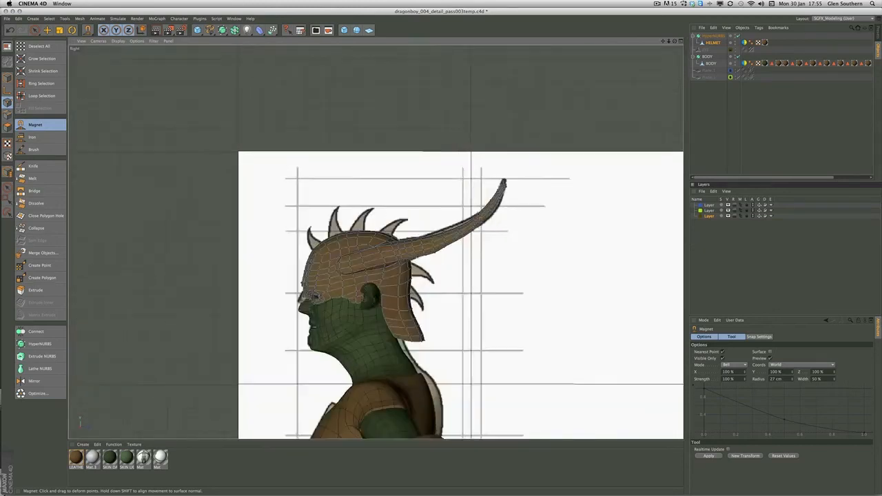
# Set the Brush to Smooth mode and show the helmet up close in the perspective view
pyautogui.click(33, 149)
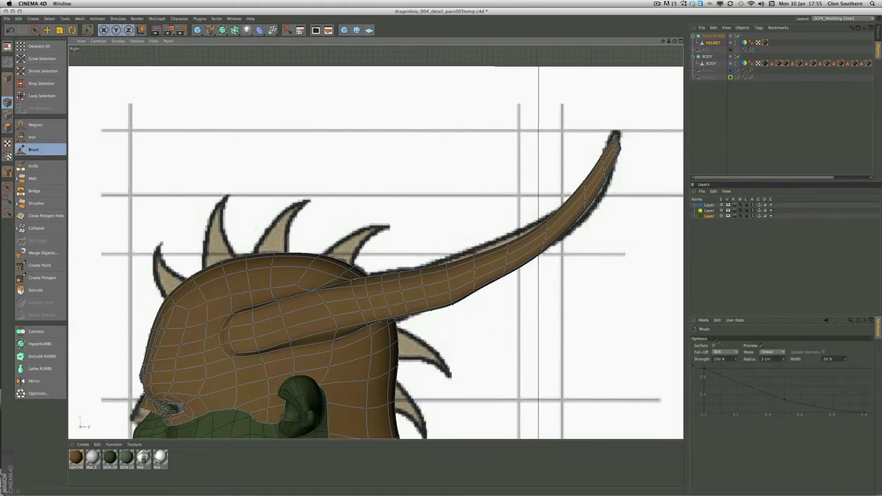
pyautogui.click(766, 352)
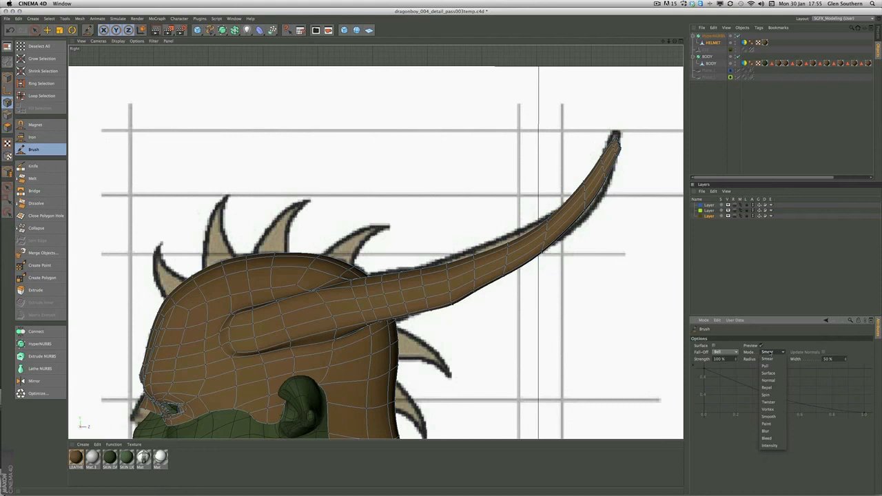
pyautogui.click(771, 417)
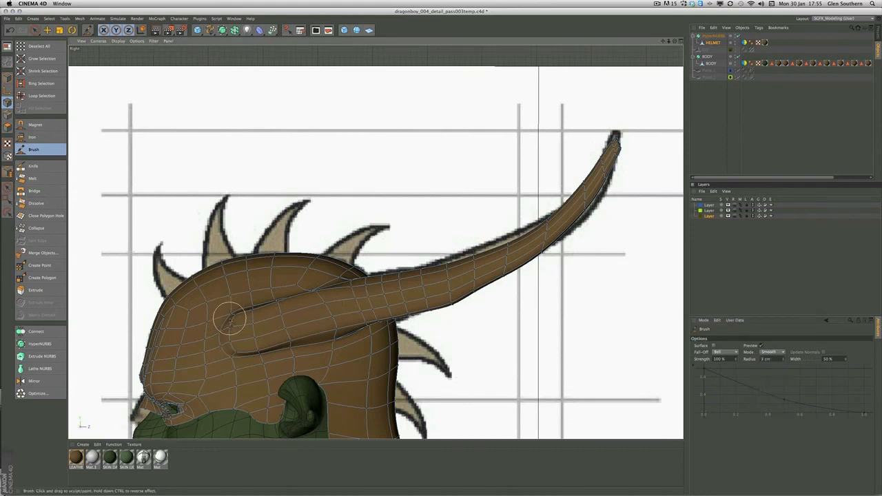
pyautogui.middleClick(237, 281)
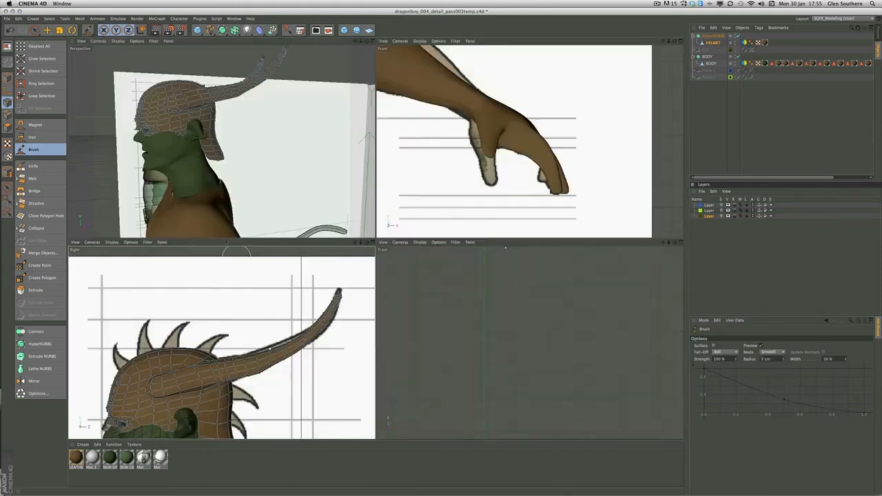
pyautogui.middleClick(236, 197)
pyautogui.keyDown('alt'); pyautogui.moveTo(268, 201); pyautogui.dragTo(274, 189); pyautogui.keyUp('alt')
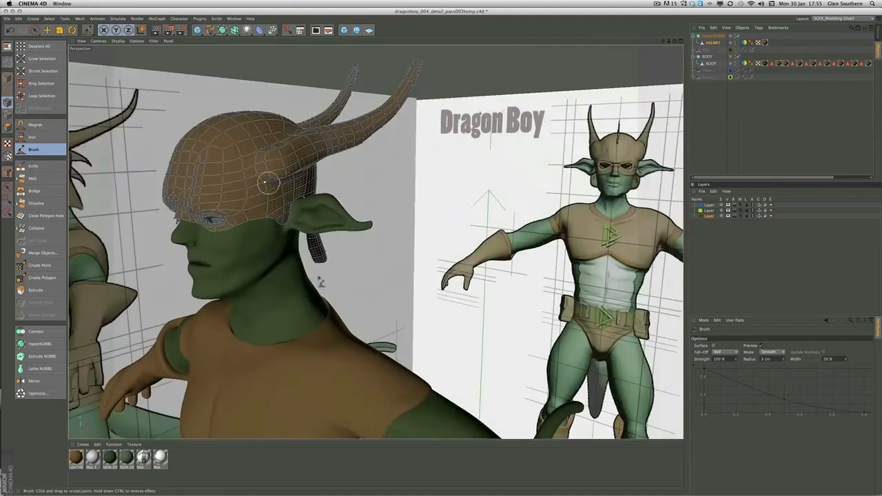
pyautogui.keyDown('alt'); pyautogui.moveTo(319, 268); pyautogui.dragTo(360, 260, button='right'); pyautogui.keyUp('alt')
pyautogui.keyDown('alt'); pyautogui.moveTo(361, 260); pyautogui.dragTo(374, 240); pyautogui.keyUp('alt')
pyautogui.keyDown('alt'); pyautogui.moveTo(518, 173); pyautogui.dragTo(635, 107, button='right'); pyautogui.keyUp('alt')
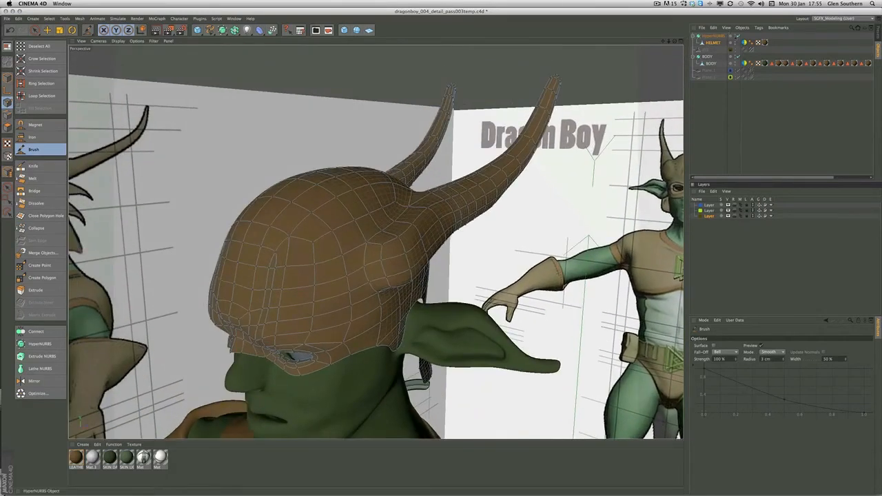
# Turn off the helmet's HyperNURBS and smooth the mesh around the horn base with the Brush
pyautogui.click(738, 36)
pyautogui.moveTo(389, 242)
pyautogui.mouseDown()
pyautogui.moveTo(385, 261)
pyautogui.moveTo(415, 282)
pyautogui.mouseUp()
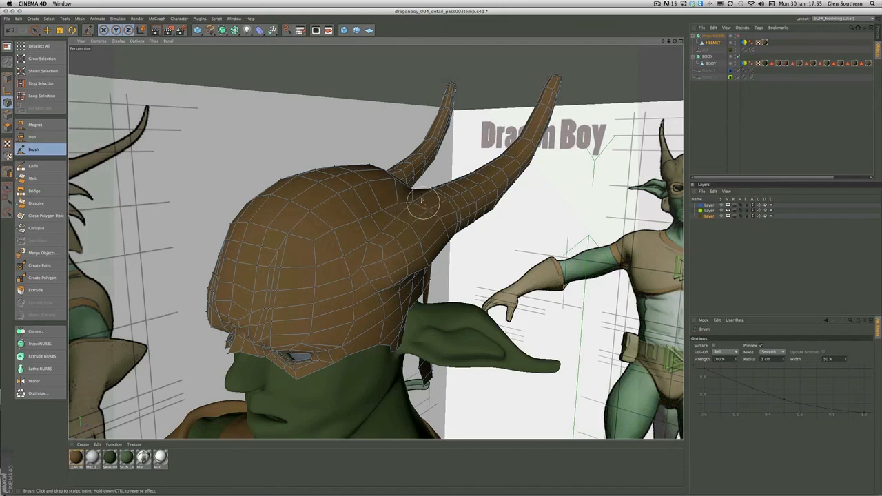
pyautogui.moveTo(409, 217)
pyautogui.keyDown('alt'); pyautogui.mouseDown()
pyautogui.moveTo(383, 173)
pyautogui.moveTo(414, 191)
pyautogui.mouseUp(); pyautogui.keyUp('alt')
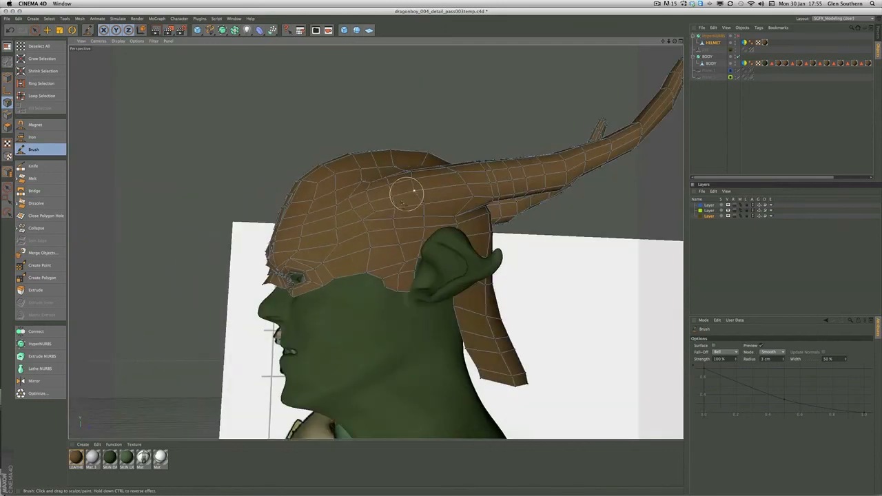
pyautogui.keyDown('alt'); pyautogui.moveTo(388, 253); pyautogui.dragTo(418, 202); pyautogui.keyUp('alt')
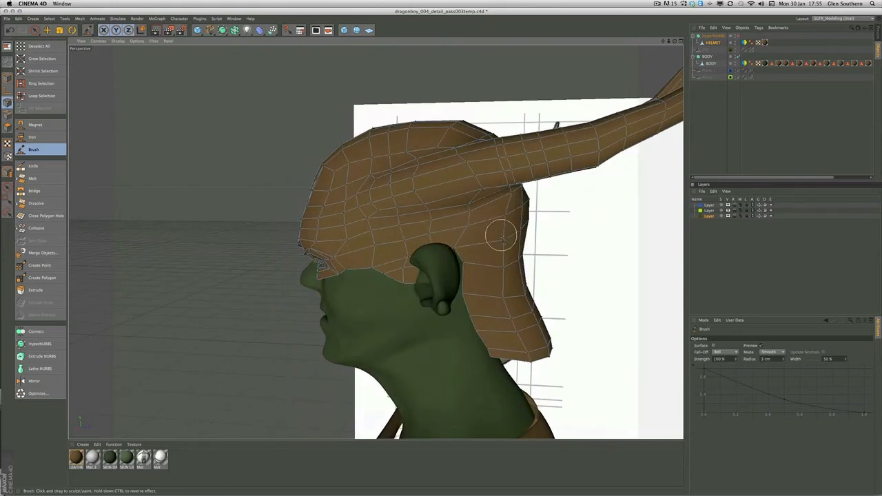
pyautogui.keyDown('alt'); pyautogui.moveTo(539, 269); pyautogui.dragTo(375, 242); pyautogui.keyUp('alt')
pyautogui.keyDown('alt'); pyautogui.moveTo(445, 168); pyautogui.dragTo(287, 234); pyautogui.keyUp('alt')
pyautogui.keyDown('alt'); pyautogui.moveTo(287, 235); pyautogui.dragTo(231, 207, button='right'); pyautogui.keyUp('alt')
pyautogui.keyDown('alt'); pyautogui.moveTo(334, 188); pyautogui.dragTo(290, 172); pyautogui.keyUp('alt')
# Select the helmet's HyperNURBS and examine the whole character with its helmet against the reference drawings
pyautogui.click(709, 37)
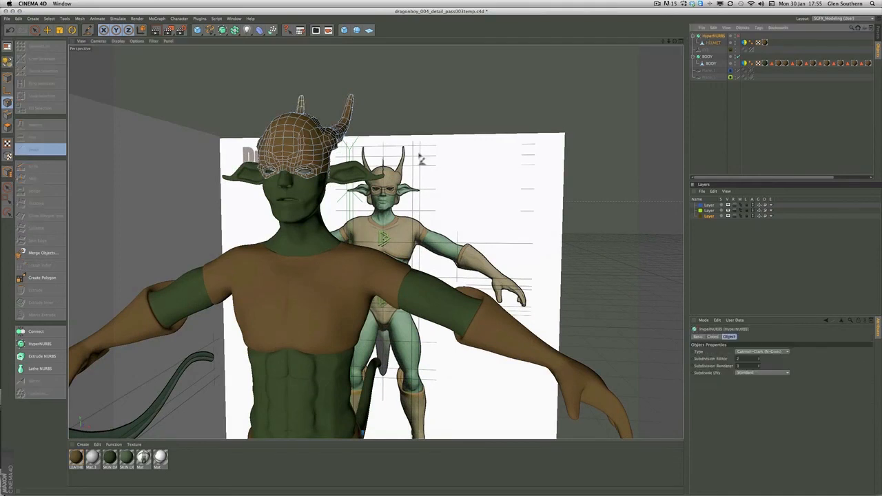
pyautogui.keyDown('alt'); pyautogui.moveTo(413, 207); pyautogui.dragTo(358, 200, button='right'); pyautogui.keyUp('alt')
pyautogui.keyDown('alt'); pyautogui.moveTo(358, 200); pyautogui.dragTo(254, 131); pyautogui.keyUp('alt')
pyautogui.keyDown('alt'); pyautogui.moveTo(338, 146); pyautogui.dragTo(369, 157); pyautogui.keyUp('alt')
pyautogui.keyDown('alt'); pyautogui.moveTo(370, 157); pyautogui.dragTo(304, 185, button='right'); pyautogui.keyUp('alt')
pyautogui.moveTo(304, 184)
pyautogui.keyDown('alt'); pyautogui.mouseDown()
pyautogui.moveTo(308, 196)
pyautogui.moveTo(297, 190)
pyautogui.mouseUp(); pyautogui.keyUp('alt')
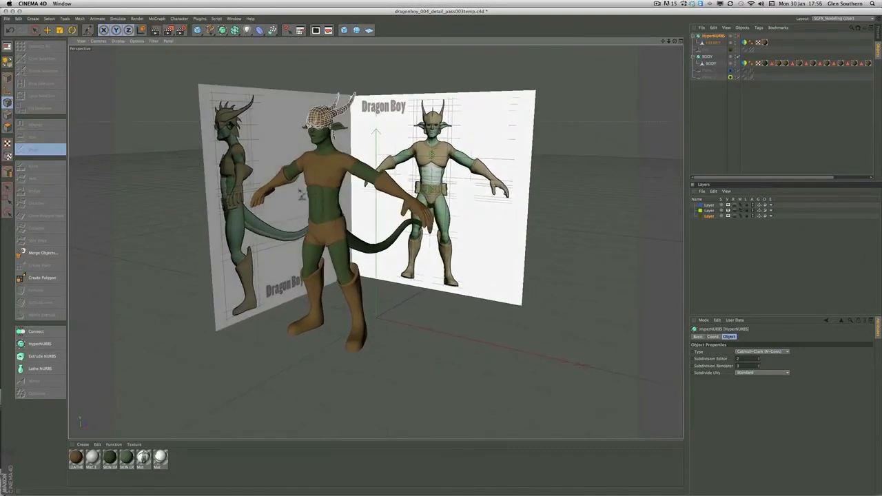
pyautogui.keyDown('alt'); pyautogui.moveTo(297, 191); pyautogui.dragTo(295, 205, button='middle'); pyautogui.keyUp('alt')
pyautogui.keyDown('alt'); pyautogui.moveTo(295, 205); pyautogui.dragTo(331, 187, button='right'); pyautogui.keyUp('alt')
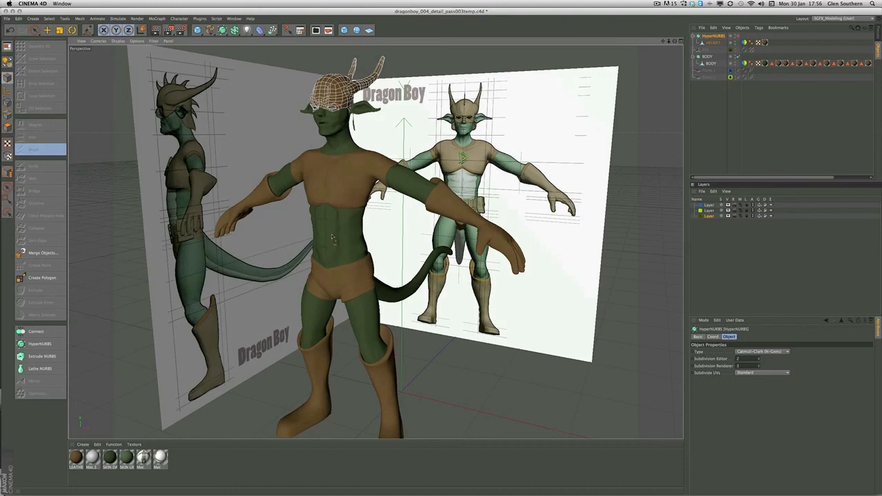
# Select the BODY HyperNURBS and turn it off to show the body's base mesh
pyautogui.click(707, 57)
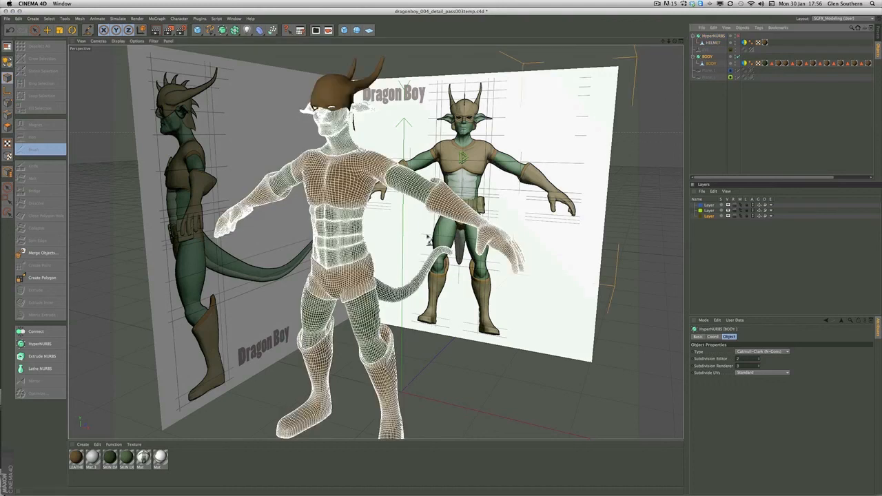
pyautogui.keyDown('alt'); pyautogui.moveTo(409, 188); pyautogui.dragTo(421, 162, button='middle'); pyautogui.keyUp('alt')
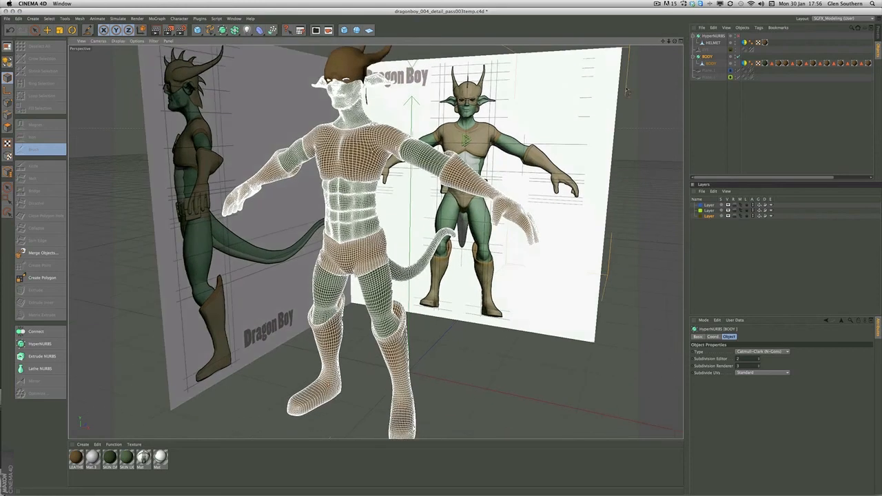
pyautogui.click(738, 56)
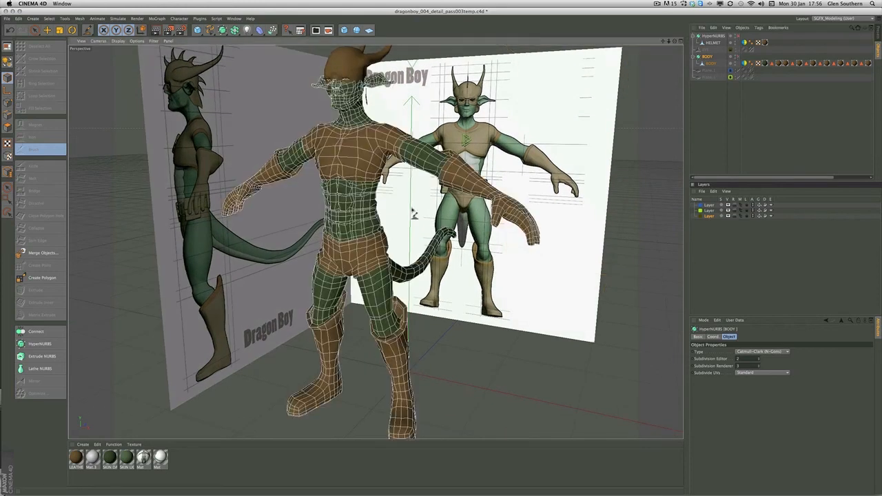
# Examine the body's unsmoothed polygon mesh around the torso, hips and legs, and across the whole figure
pyautogui.keyDown('alt'); pyautogui.moveTo(416, 212); pyautogui.dragTo(498, 189, button='right'); pyautogui.keyUp('alt')
pyautogui.keyDown('alt'); pyautogui.moveTo(284, 238); pyautogui.dragTo(275, 240); pyautogui.keyUp('alt')
pyautogui.keyDown('alt'); pyautogui.moveTo(275, 240); pyautogui.dragTo(296, 247, button='middle'); pyautogui.keyUp('alt')
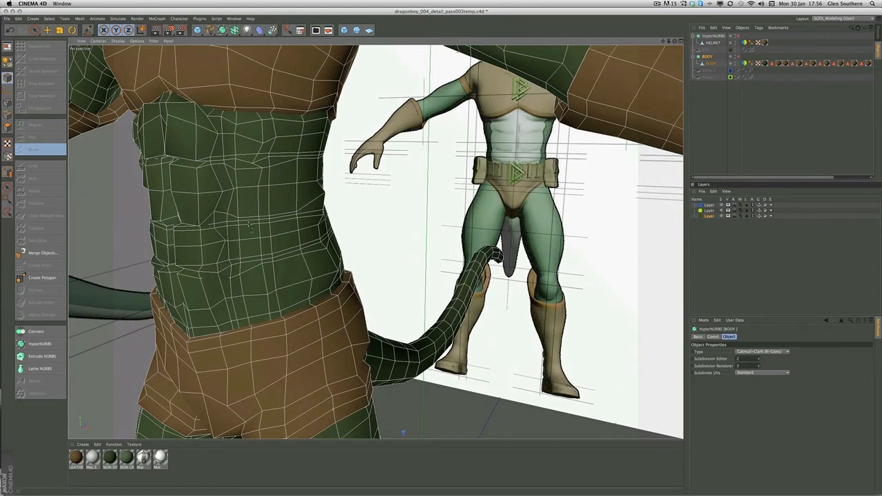
pyautogui.keyDown('alt'); pyautogui.moveTo(252, 266); pyautogui.dragTo(313, 210); pyautogui.keyUp('alt')
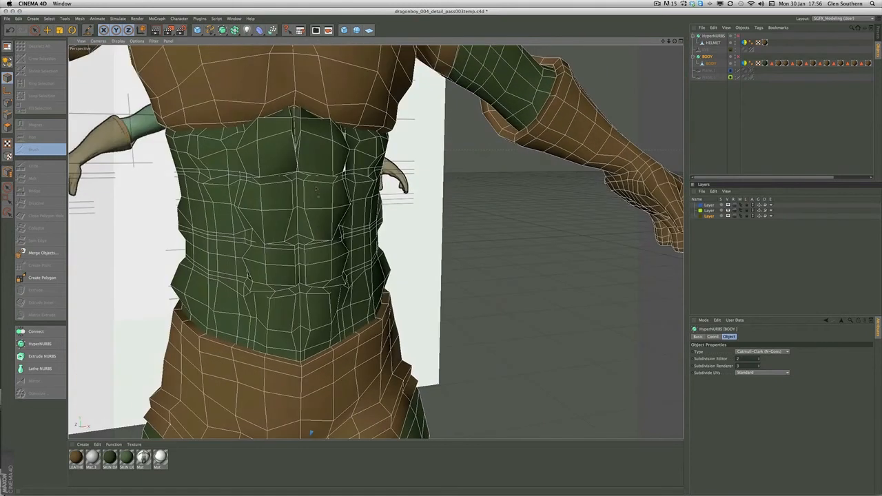
pyautogui.keyDown('alt'); pyautogui.moveTo(305, 160); pyautogui.dragTo(312, 168); pyautogui.keyUp('alt')
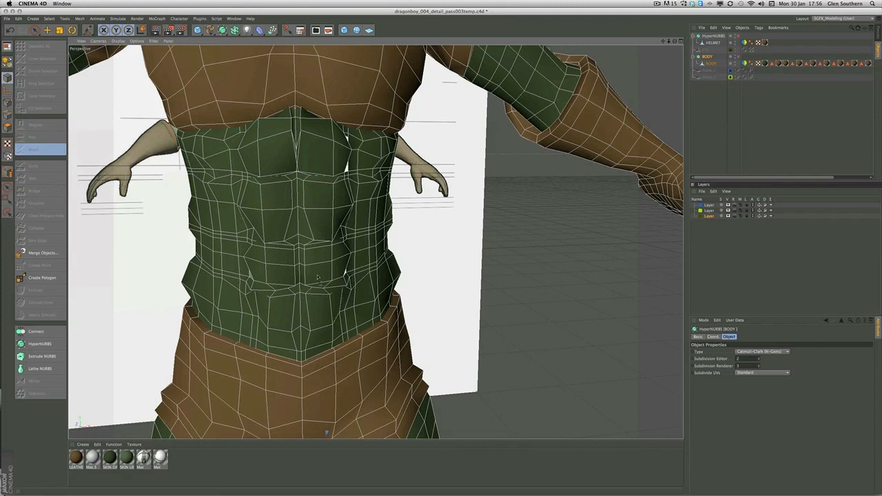
pyautogui.keyDown('alt'); pyautogui.moveTo(314, 274); pyautogui.dragTo(309, 272); pyautogui.keyUp('alt')
pyautogui.keyDown('alt'); pyautogui.moveTo(309, 271); pyautogui.dragTo(276, 275, button='right'); pyautogui.keyUp('alt')
pyautogui.keyDown('alt'); pyautogui.moveTo(289, 386); pyautogui.dragTo(278, 222, button='middle'); pyautogui.keyUp('alt')
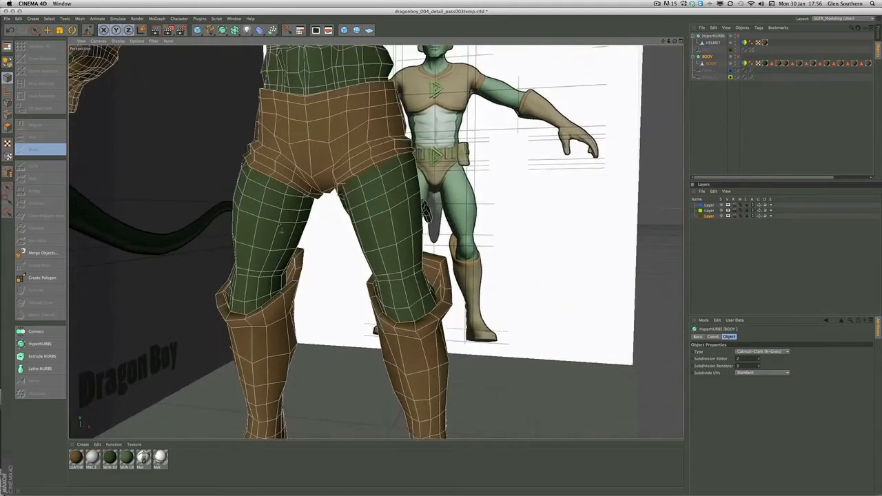
pyautogui.keyDown('alt'); pyautogui.moveTo(278, 222); pyautogui.dragTo(300, 228); pyautogui.keyUp('alt')
pyautogui.keyDown('alt'); pyautogui.moveTo(301, 227); pyautogui.dragTo(304, 407, button='middle'); pyautogui.keyUp('alt')
pyautogui.keyDown('alt'); pyautogui.moveTo(324, 279); pyautogui.dragTo(234, 281, button='right'); pyautogui.keyUp('alt')
pyautogui.keyDown('alt'); pyautogui.moveTo(237, 275); pyautogui.dragTo(290, 270); pyautogui.keyUp('alt')
pyautogui.keyDown('alt'); pyautogui.moveTo(289, 269); pyautogui.dragTo(287, 231, button='middle'); pyautogui.keyUp('alt')
pyautogui.keyDown('alt'); pyautogui.moveTo(287, 230); pyautogui.dragTo(375, 242); pyautogui.keyUp('alt')
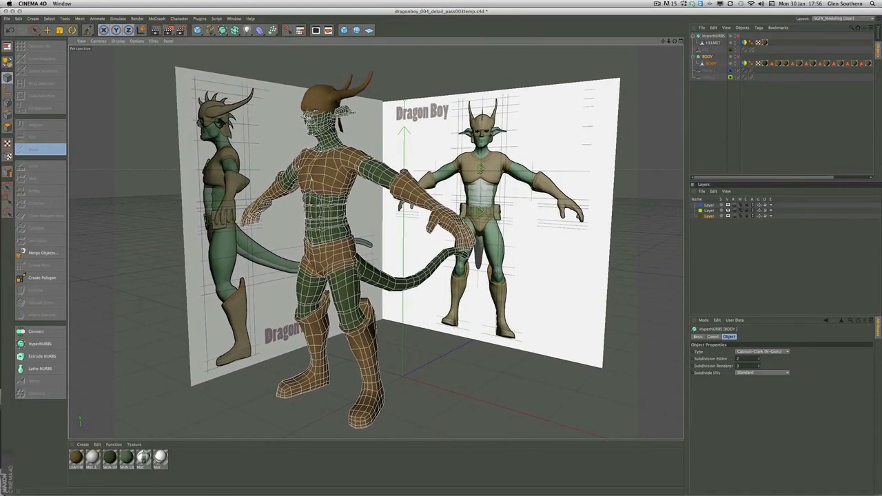